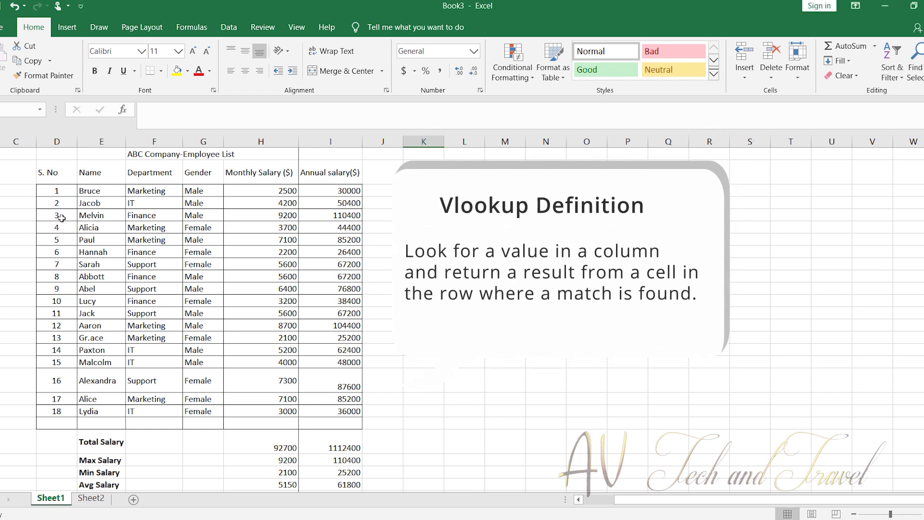
# Step: Look over serial numbers 3 and 7 in the S. No column and try an empty column M cell
pyautogui.click(62, 218)
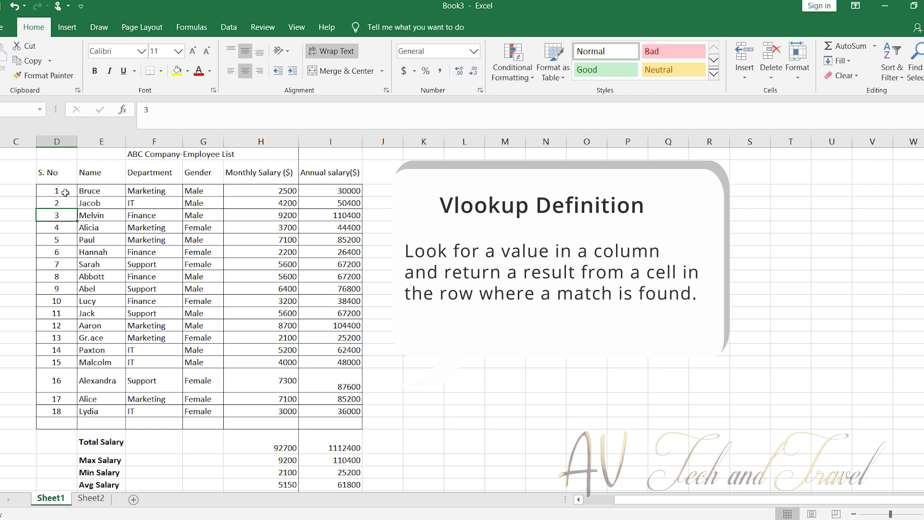
pyautogui.click(56, 262)
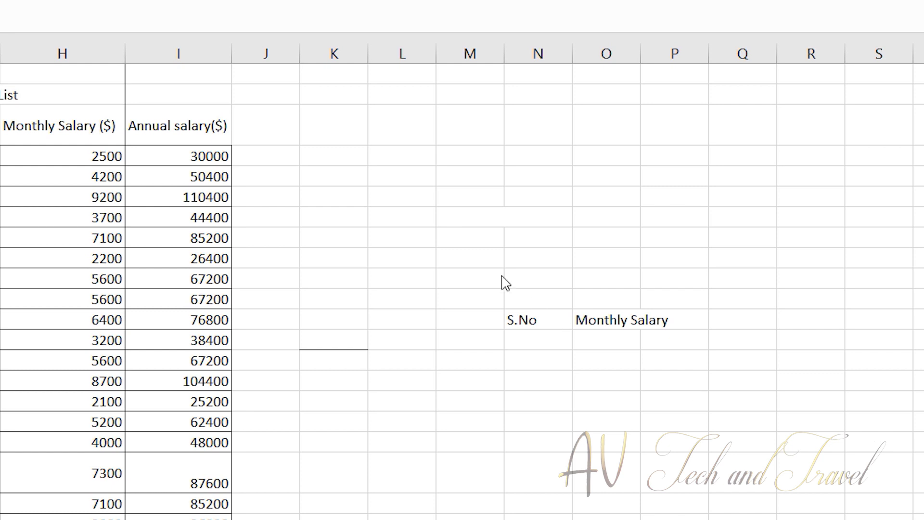
pyautogui.doubleClick(459, 202)
pyautogui.press('Escape')
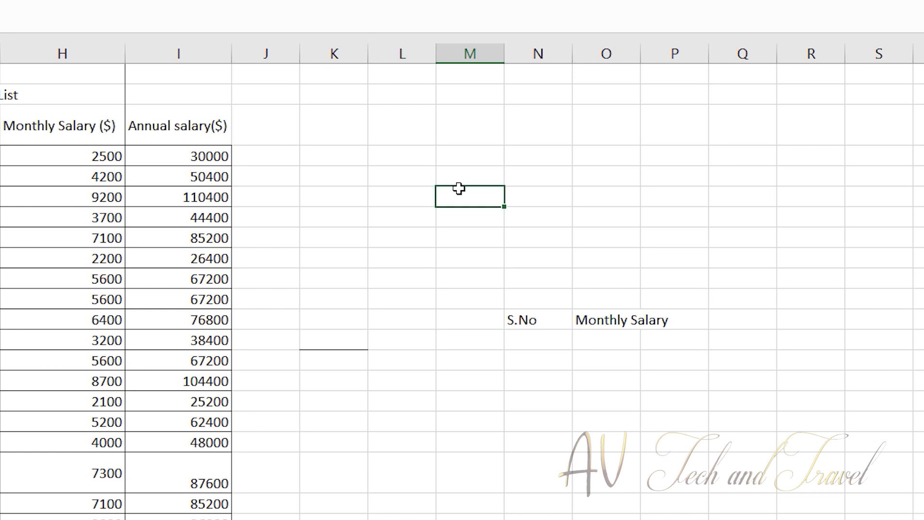
# Step: Start typing '=VLOOK' in an empty column M cell
pyautogui.doubleClick(459, 189)
pyautogui.write('=')
pyautogui.write('VLOOK')
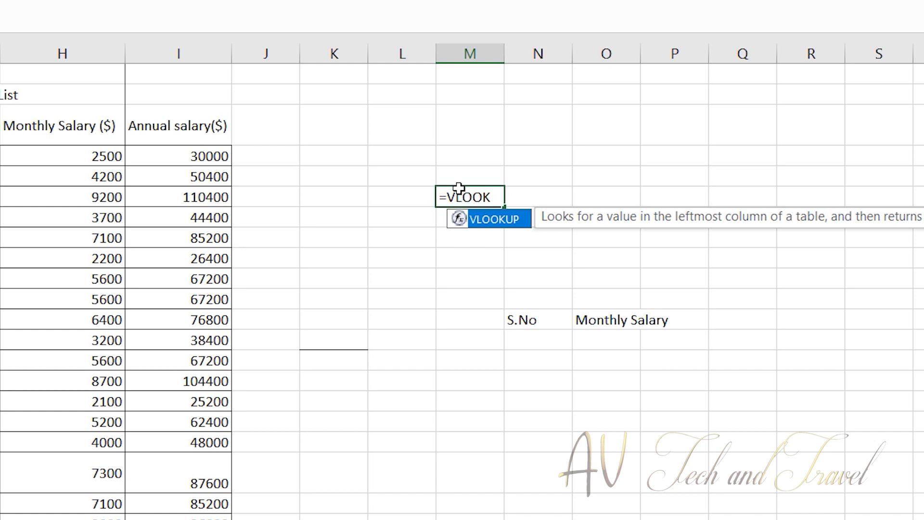
# Step: Complete the entry to '=VLOOKUP(' so the function's argument list opens
pyautogui.write('UP')
pyautogui.write('(')
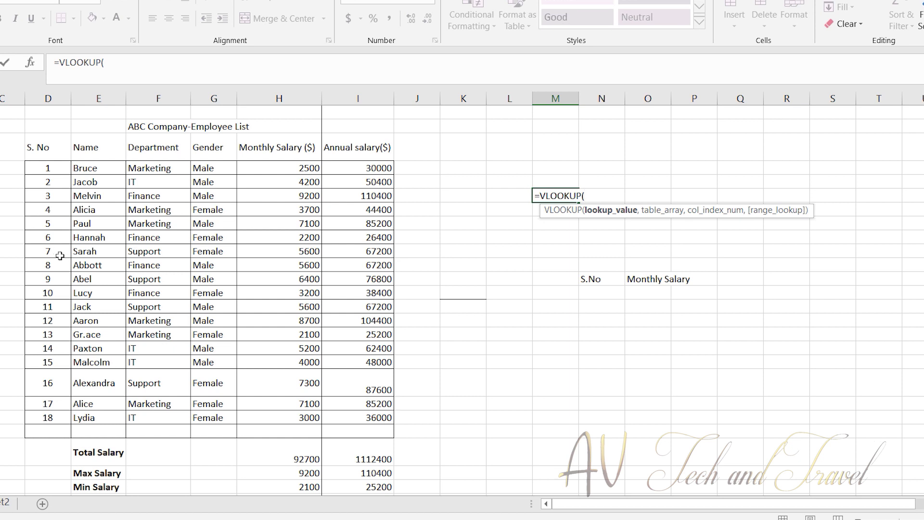
# Step: Use D10 (serial number 7) as the lookup value, giving '=VLOOKUP(D10,'
pyautogui.click(45, 251)
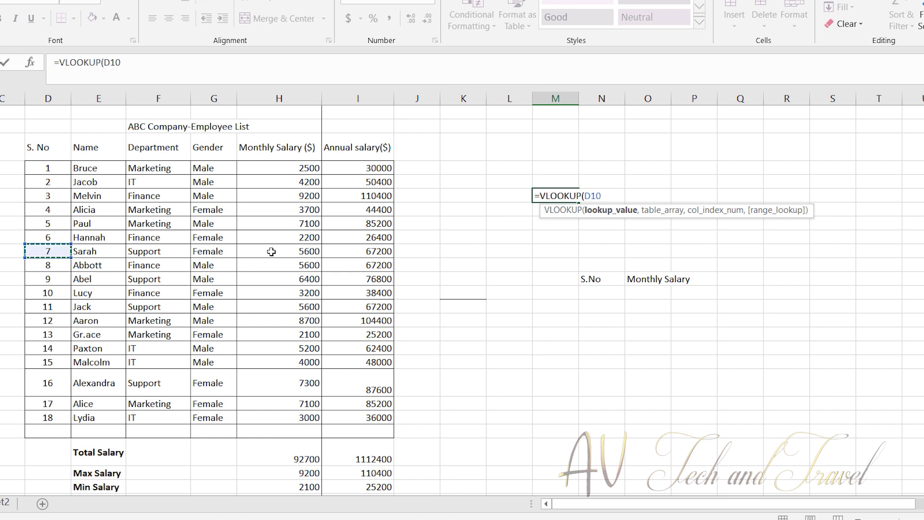
pyautogui.write(',')
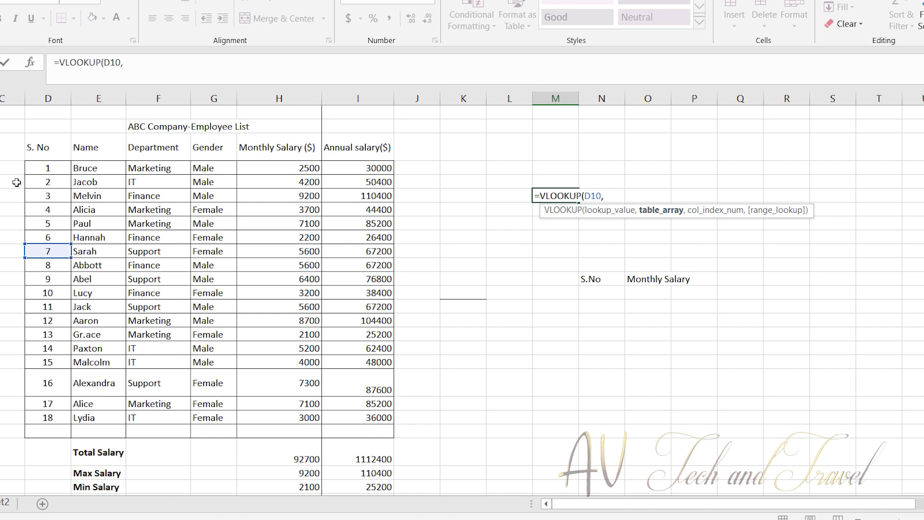
# Step: Set D4:H13 as the VLOOKUP table array, followed by a comma
pyautogui.moveTo(57, 168); pyautogui.dragTo(247, 293)
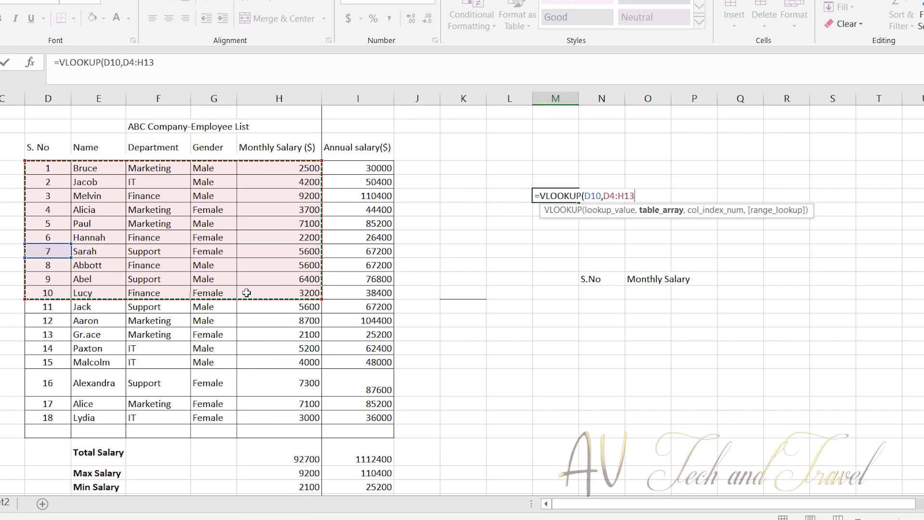
pyautogui.write(',5')
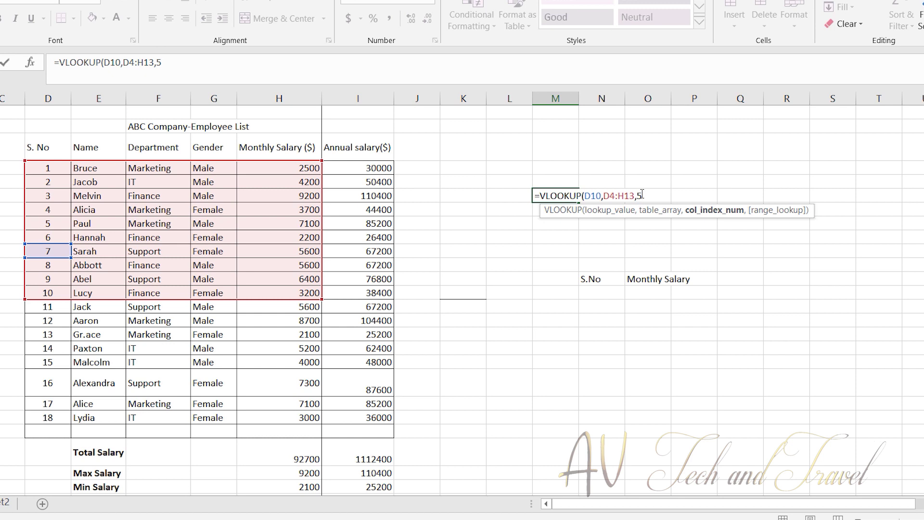
# Step: Add a comma after column index 5 to bring up the TRUE/FALSE match choices
pyautogui.write(',')
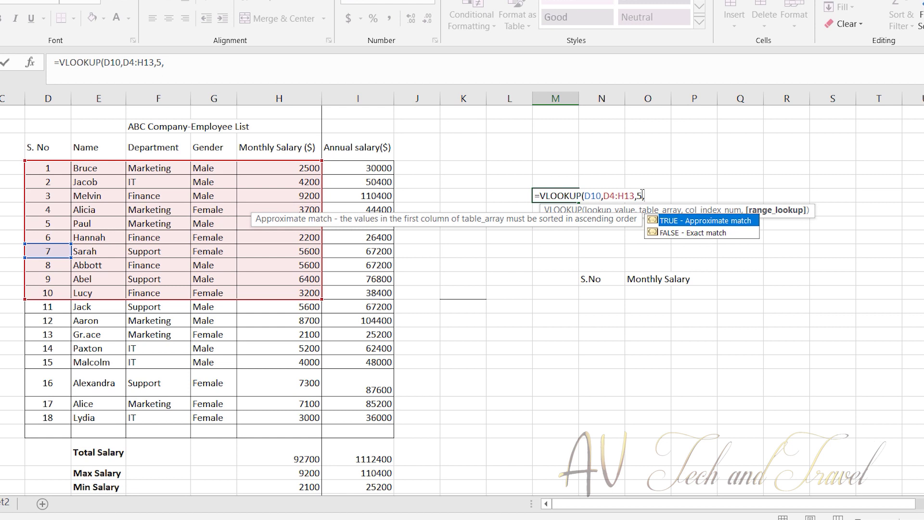
# Step: Finish with FALSE for an exact match, commit the formula returning 5600, and switch to Sheet2
pyautogui.click(683, 236)
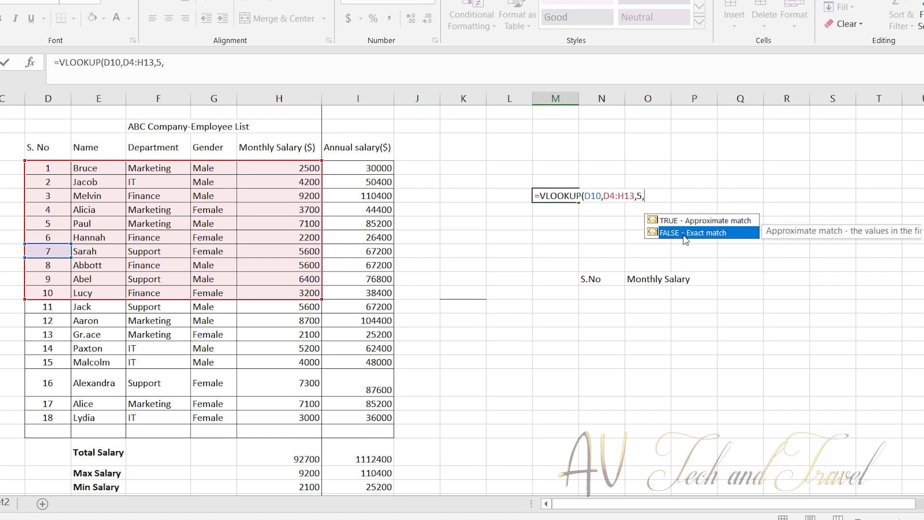
pyautogui.doubleClick(684, 236)
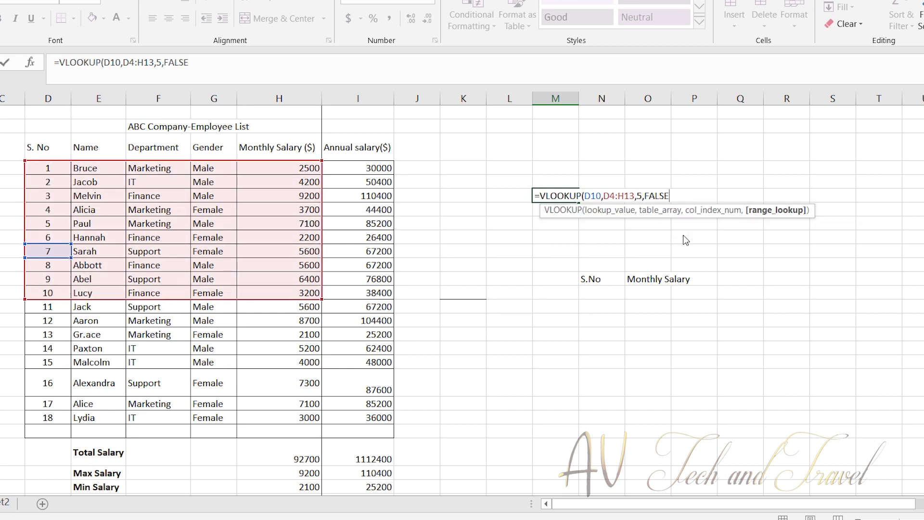
pyautogui.write(')')
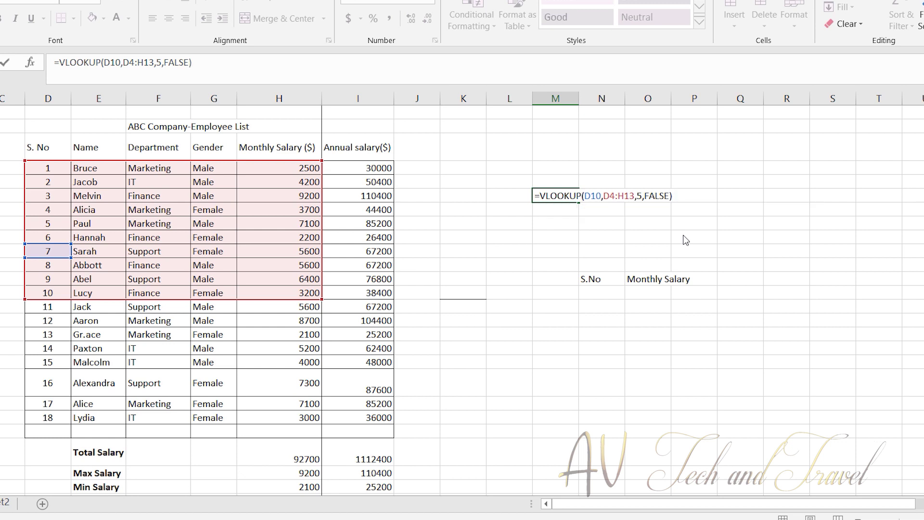
pyautogui.press('Return')
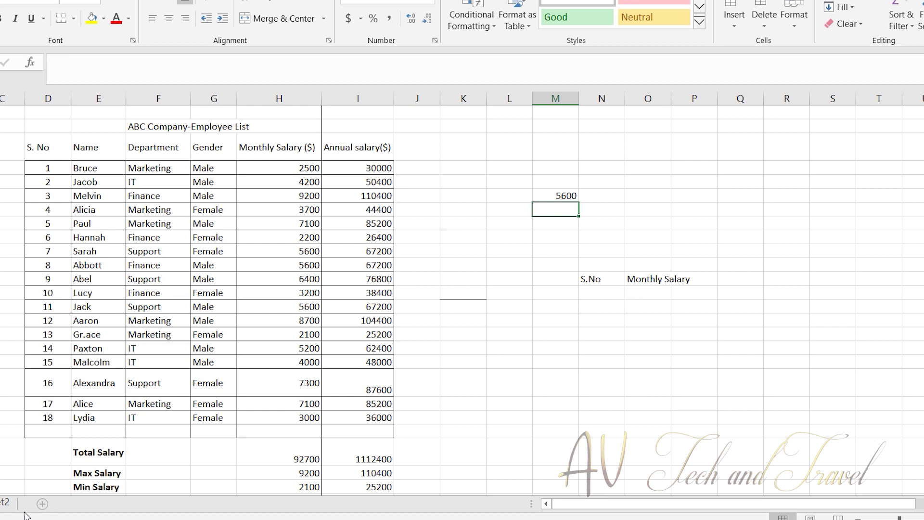
pyautogui.click(8, 511)
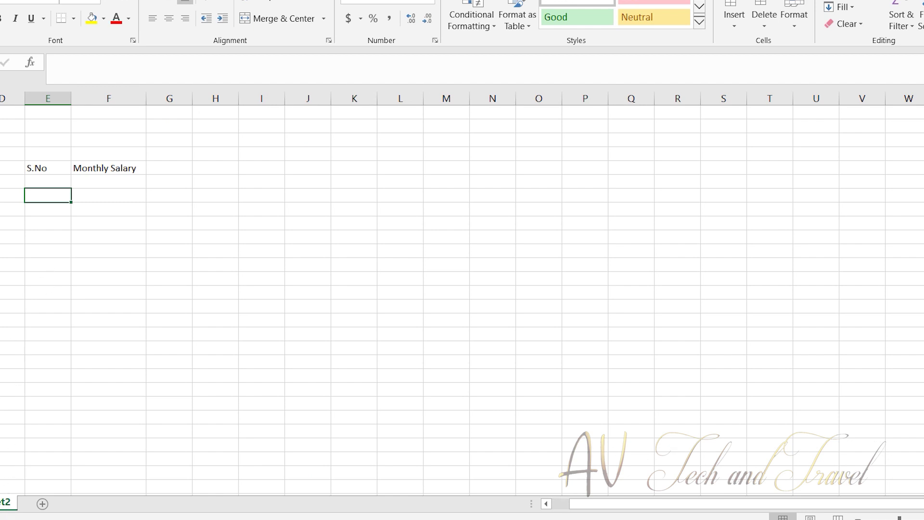
# Step: Return to the employee sheet and check its S.No and Monthly Salary heading cells
pyautogui.hotkey('ctrl', 'pageup')
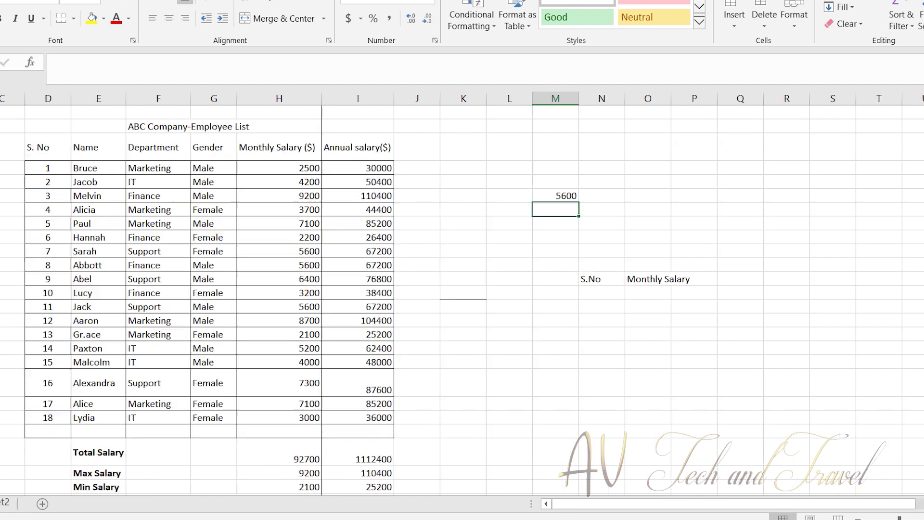
pyautogui.click(612, 284)
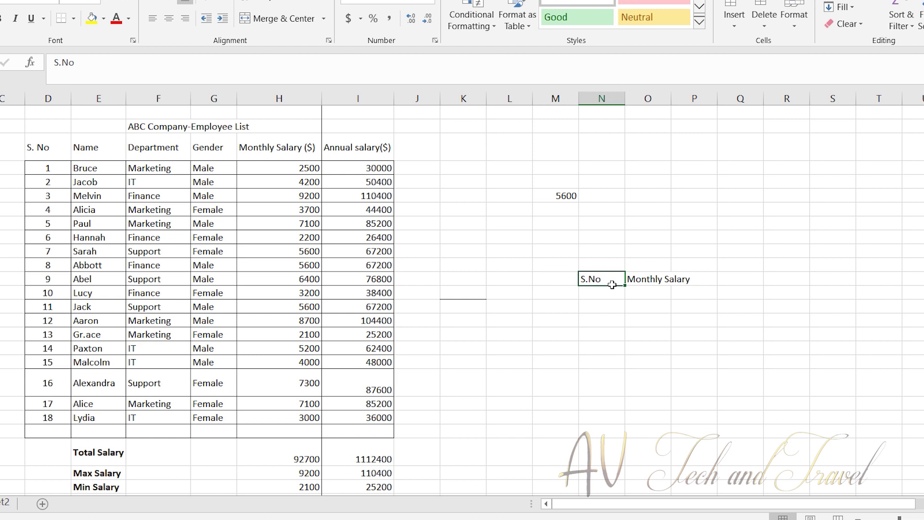
pyautogui.click(649, 280)
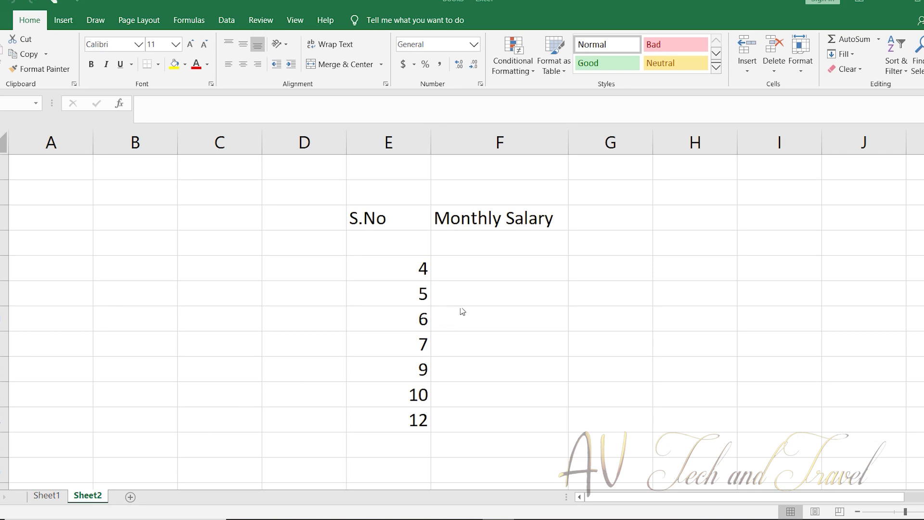
# Step: Start '=VLOOKUP(E8,' in F5 beside serial number 4, correcting the misspelled function name
pyautogui.click(462, 270)
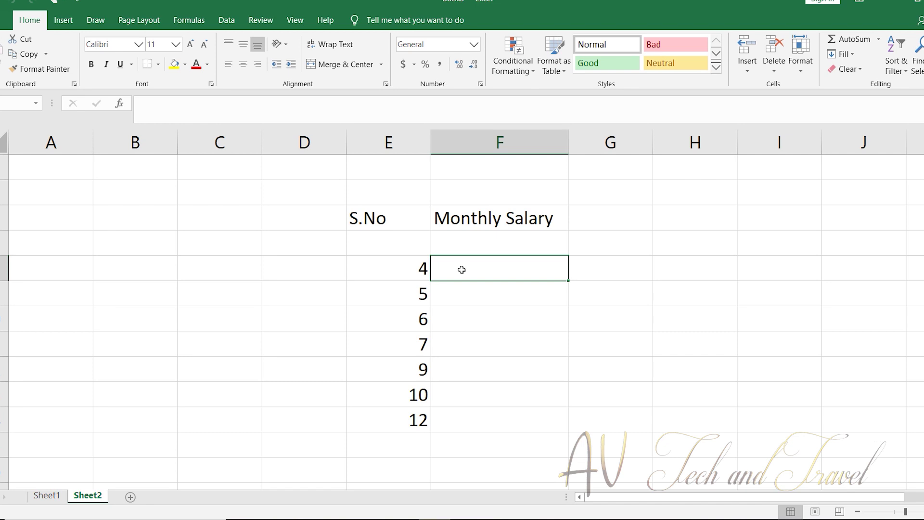
pyautogui.write('=')
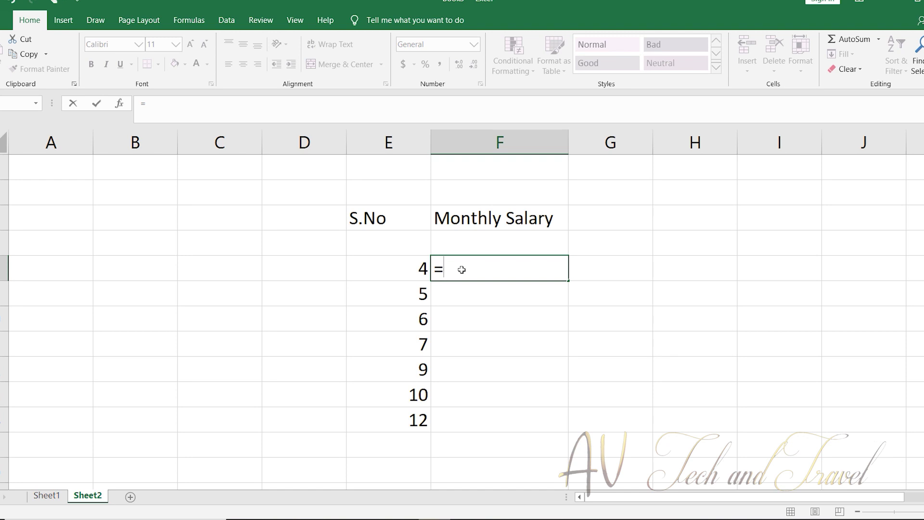
pyautogui.write('VLOOUP')
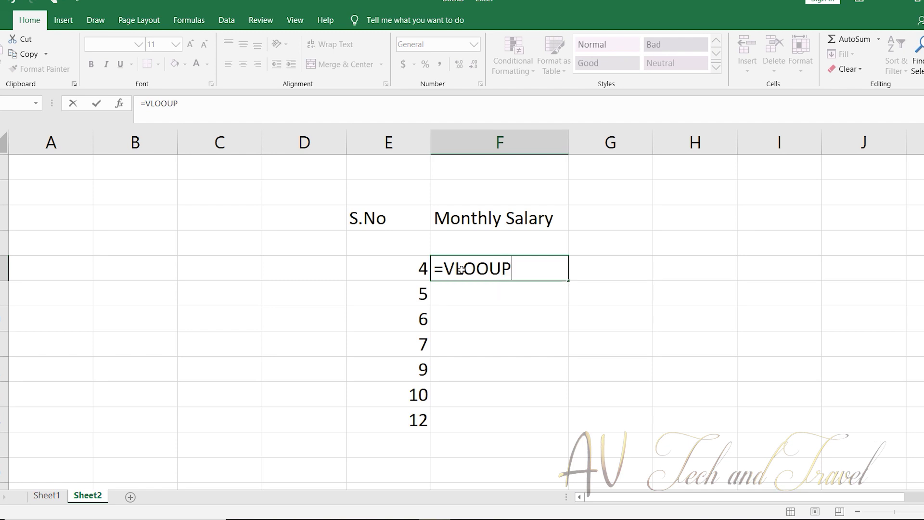
pyautogui.write('(')
pyautogui.press('BackSpace')
pyautogui.press('BackSpace')
pyautogui.press('BackSpace')
pyautogui.write('KUP')
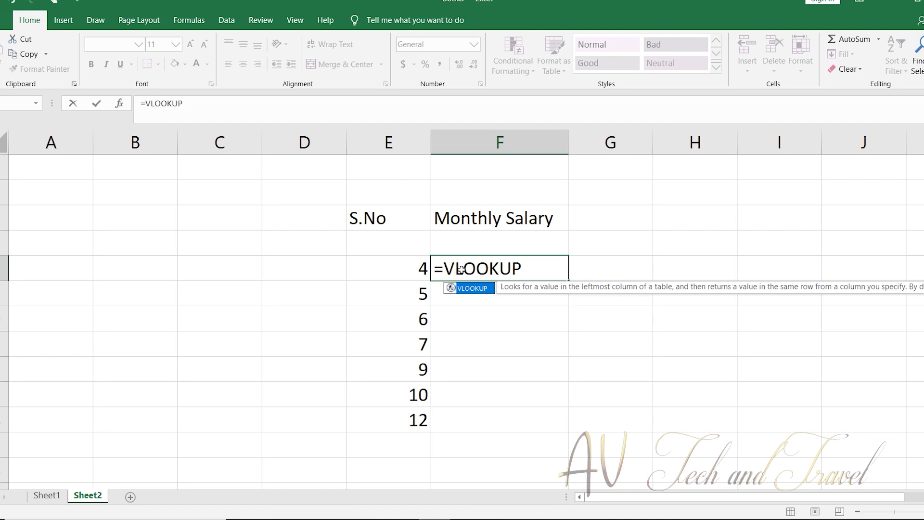
pyautogui.write('(')
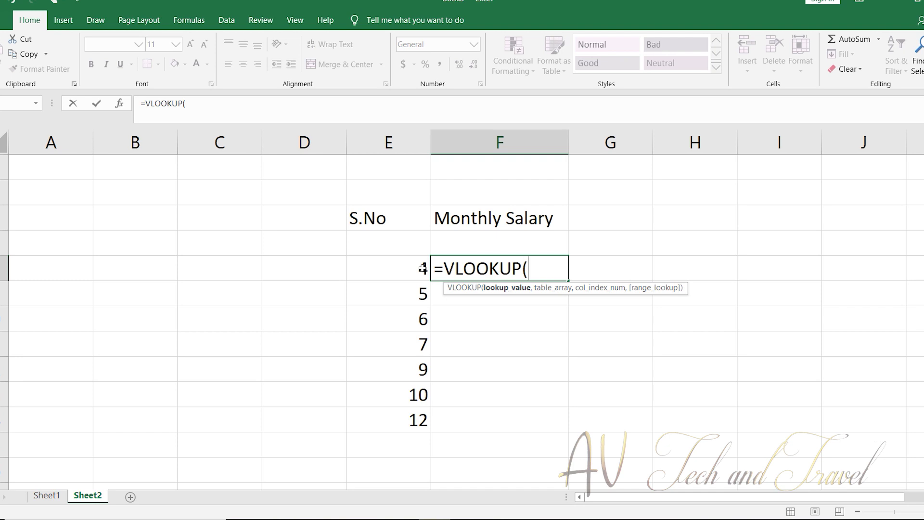
pyautogui.click(395, 269)
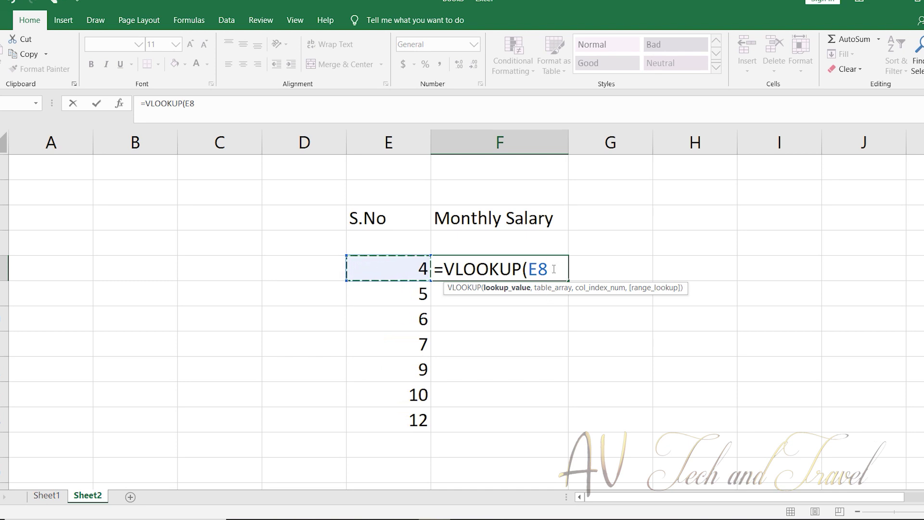
pyautogui.write(',')
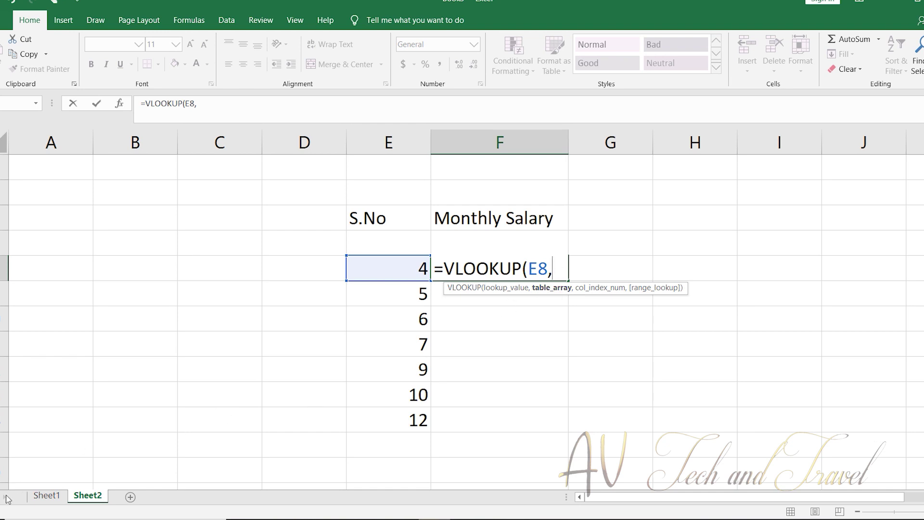
# Step: Set the table array to Sheet1's salary table D4:H21, then return to the Sheet2 list
pyautogui.click(44, 498)
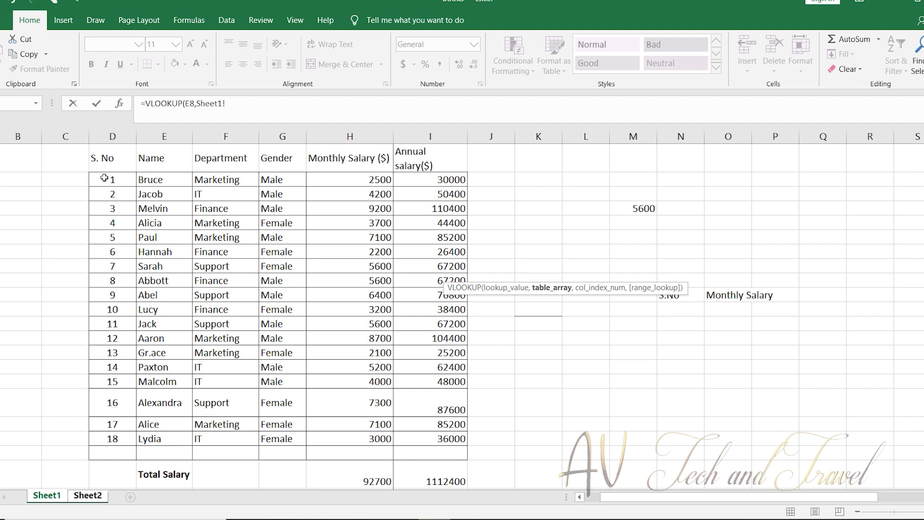
pyautogui.moveTo(106, 183); pyautogui.dragTo(358, 441)
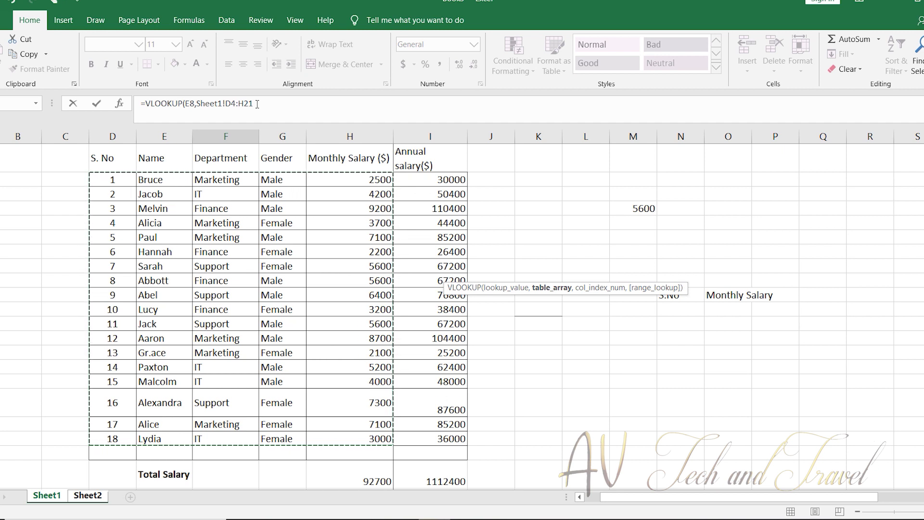
pyautogui.click(257, 103)
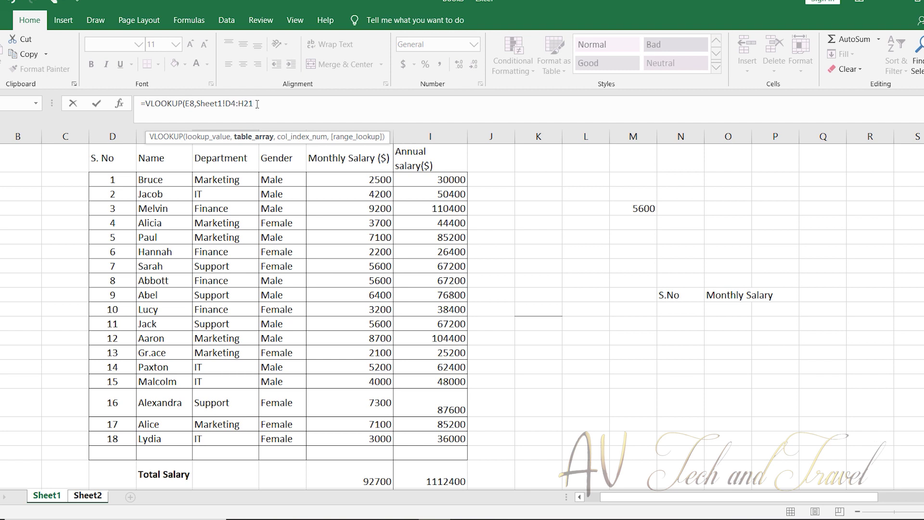
pyautogui.write(',')
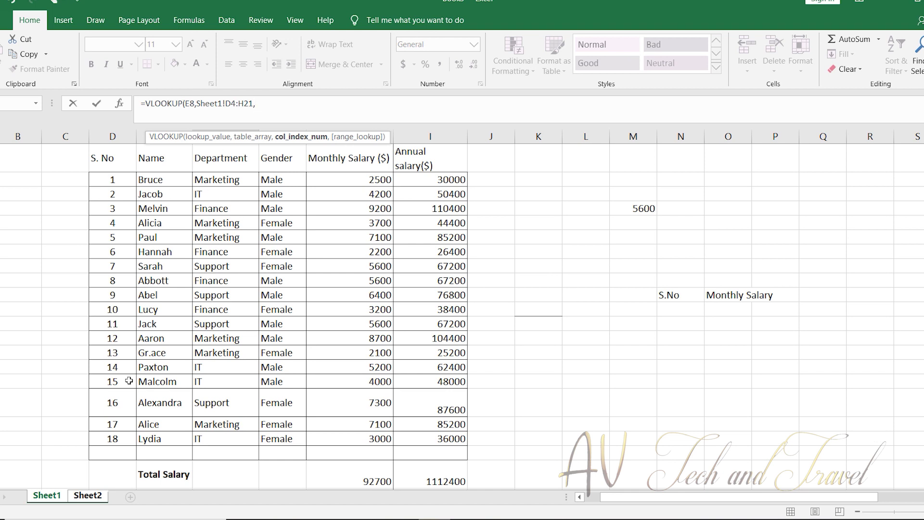
pyautogui.click(87, 496)
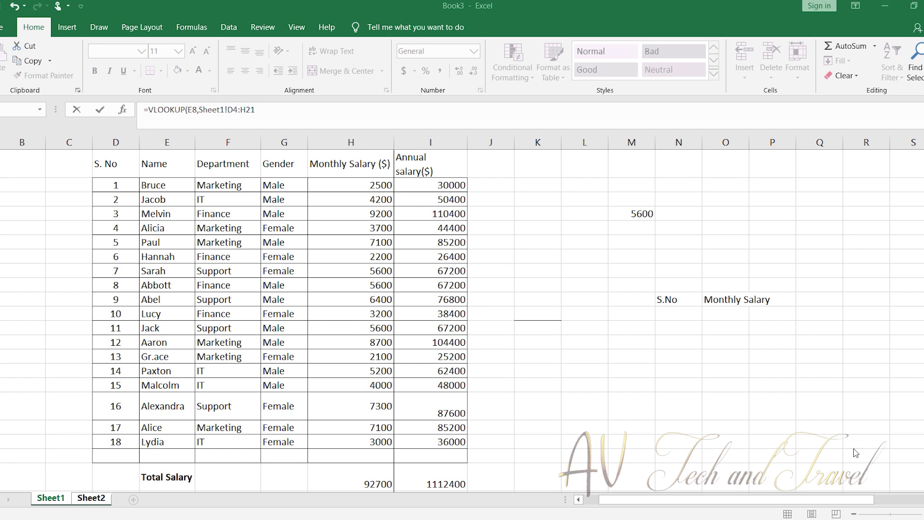
# Step: Finish the formula as '=VLOOKUP(E8,Sheet1!D4:H21,5,FALSE)' for an exact Monthly Salary match
pyautogui.click(260, 111)
pyautogui.write(',')
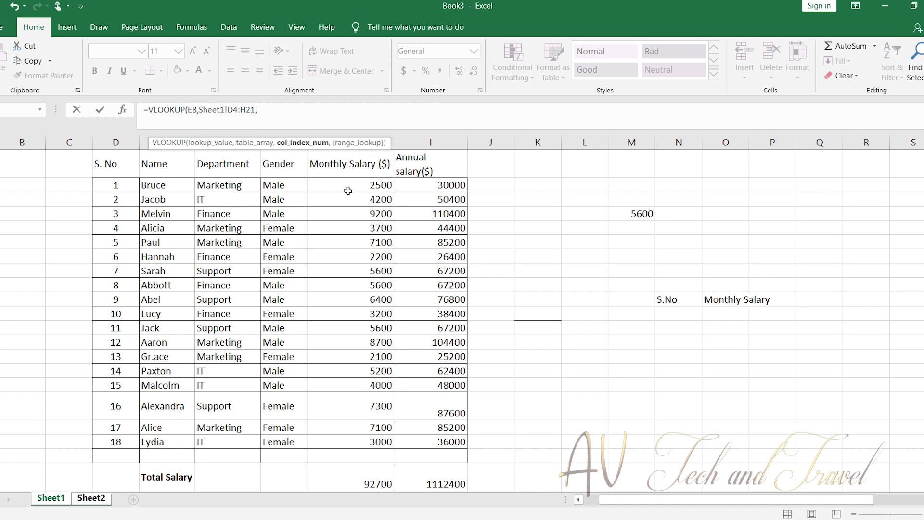
pyautogui.write('5,')
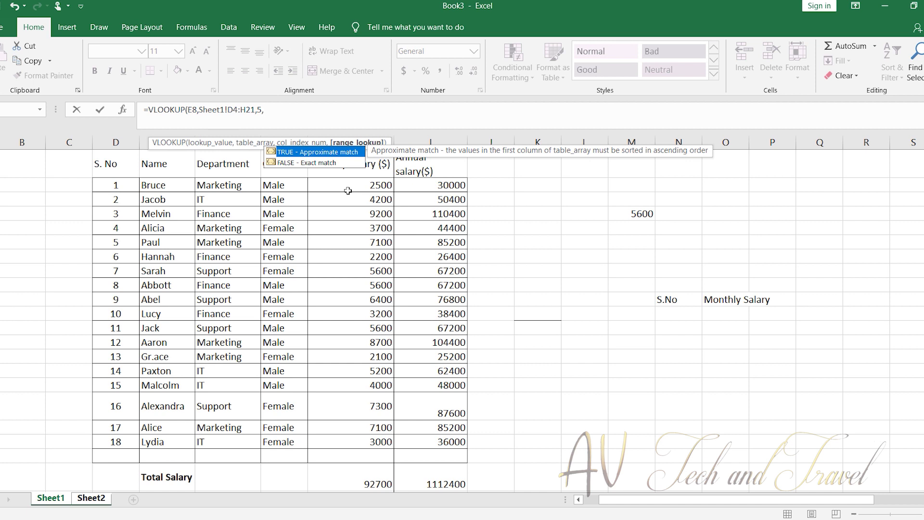
pyautogui.press('Down')
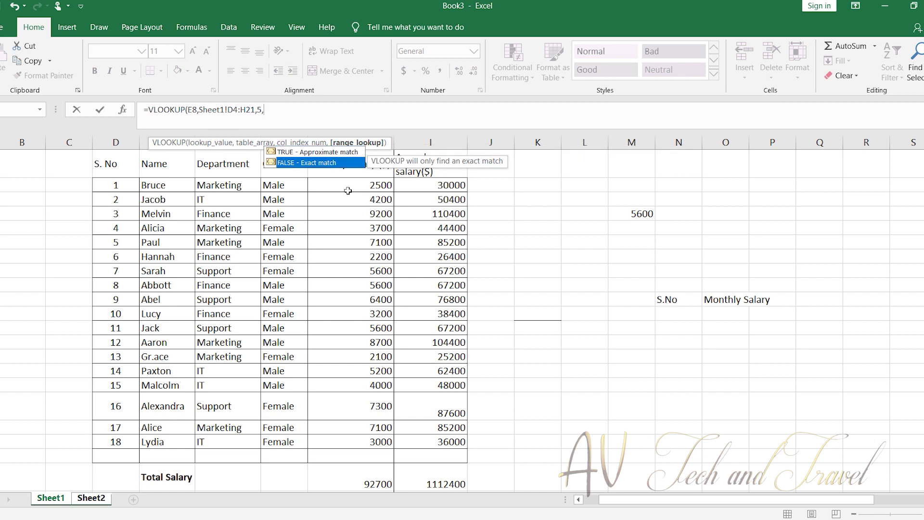
pyautogui.press('Tab')
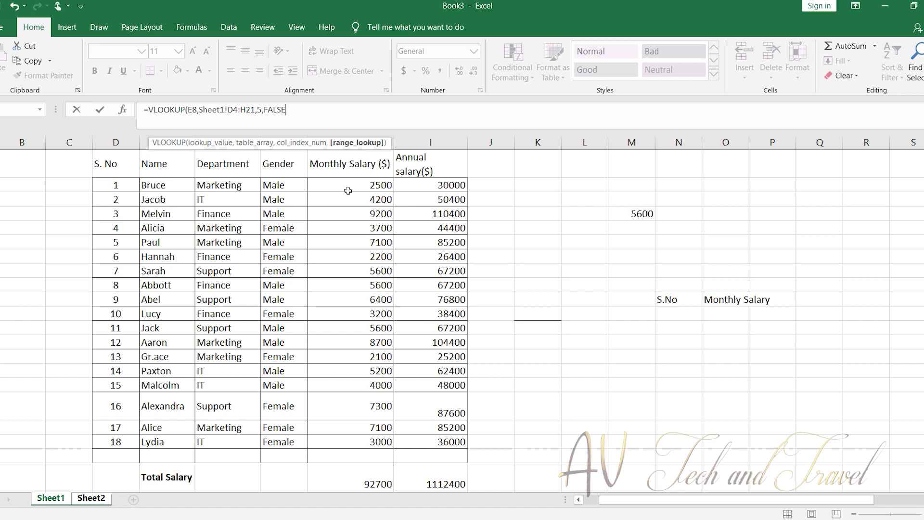
pyautogui.write(')')
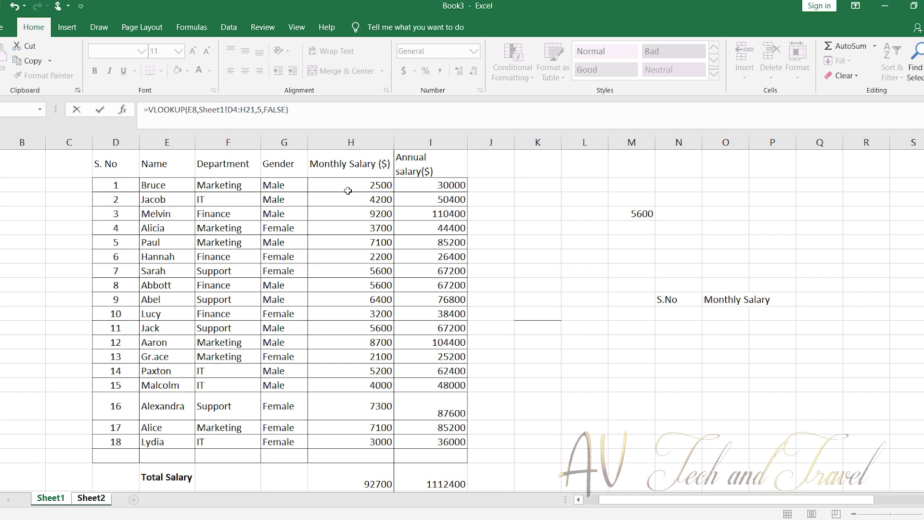
# Step: Commit the VLOOKUP for serial number 4, check it on Sheet1, and select the 3700 result
pyautogui.press('Return')
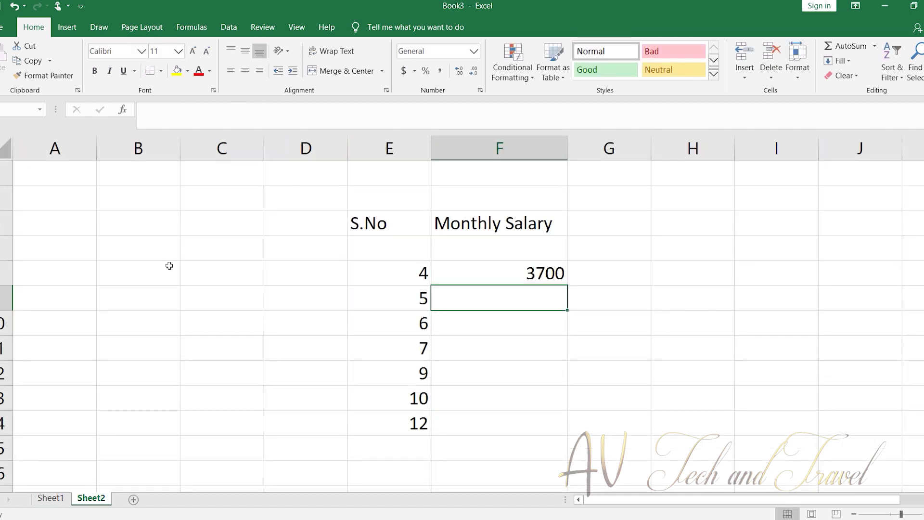
pyautogui.click(50, 498)
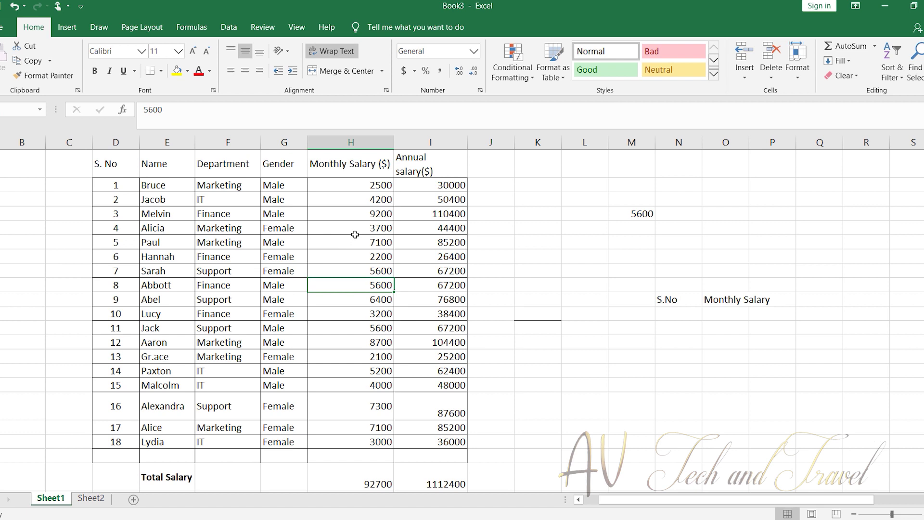
pyautogui.click(85, 501)
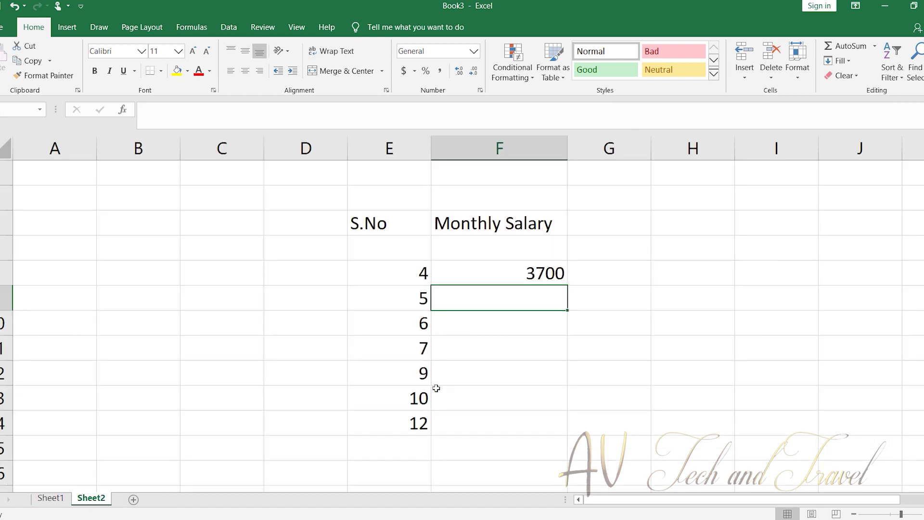
pyautogui.click(488, 281)
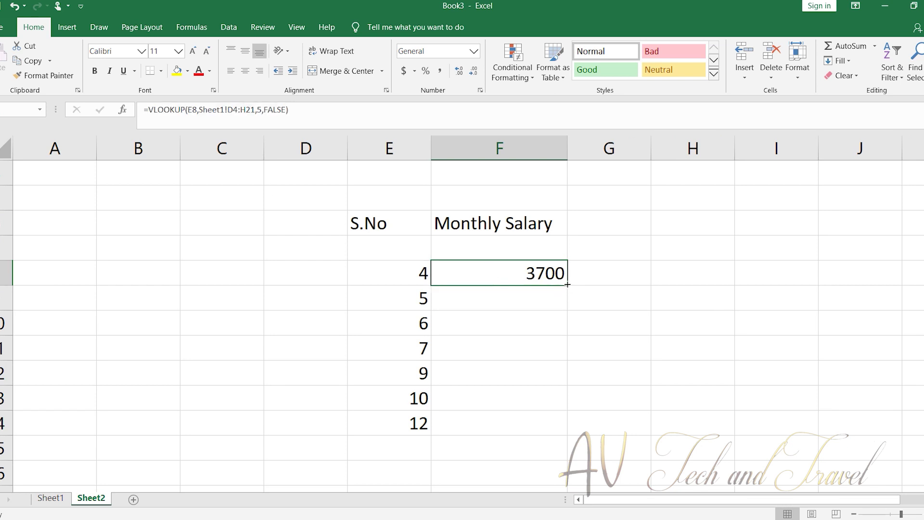
# Step: Fill the lookup down to serial 12 and verify 7100, 2200, 5600, 6400, 3200, 8700 against Sheet1
pyautogui.moveTo(568, 286); pyautogui.dragTo(572, 429)
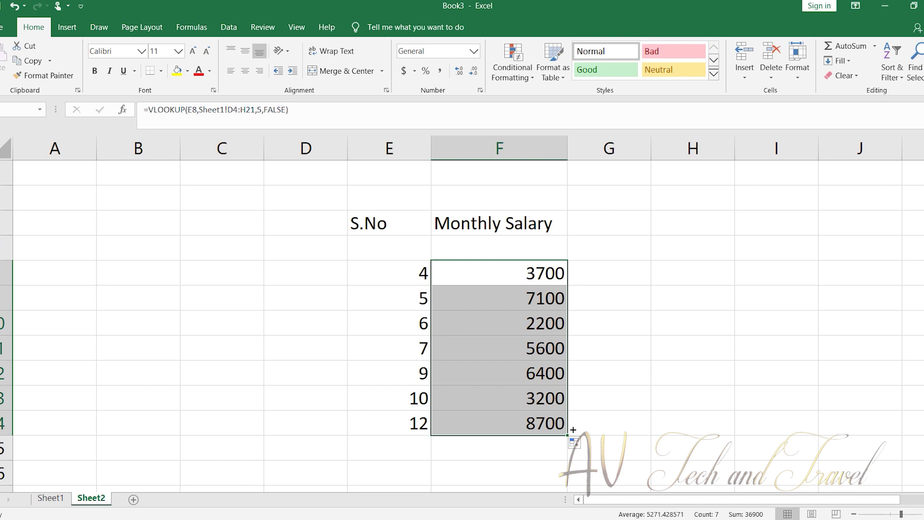
pyautogui.click(61, 502)
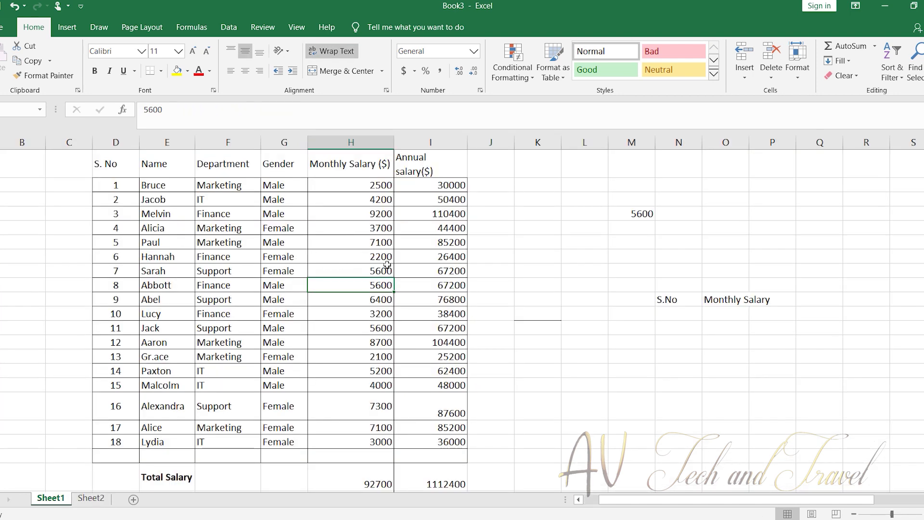
pyautogui.click(84, 501)
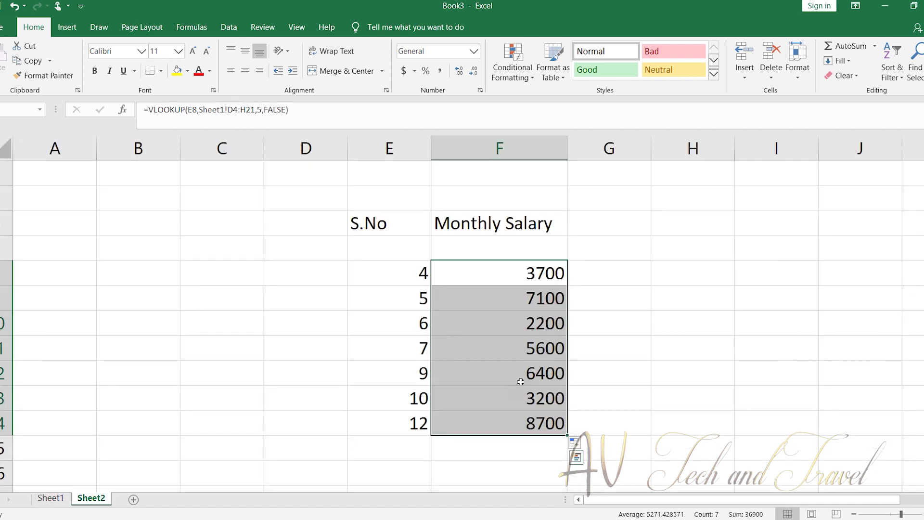
pyautogui.click(62, 501)
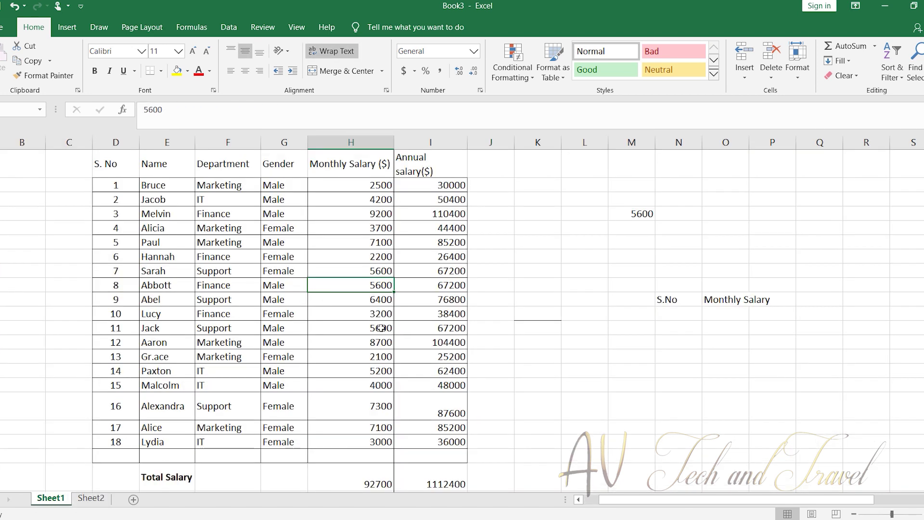
pyautogui.click(91, 499)
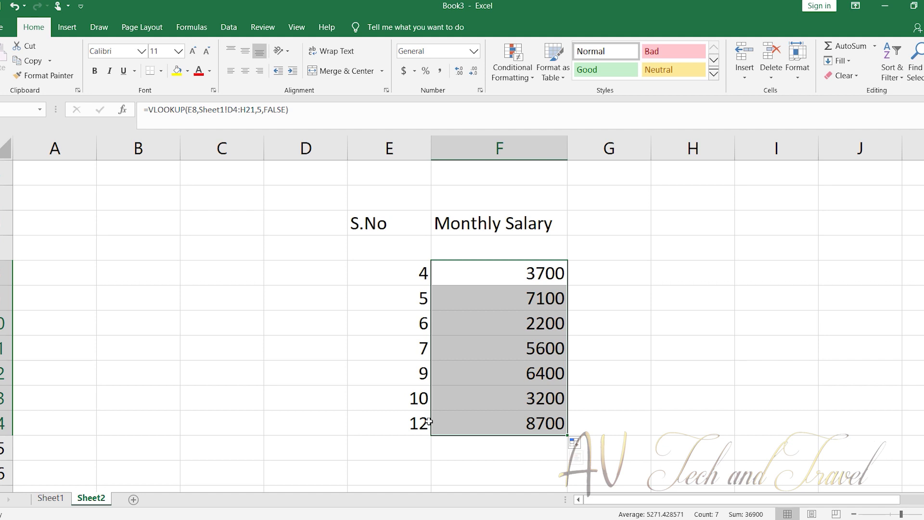
pyautogui.click(57, 503)
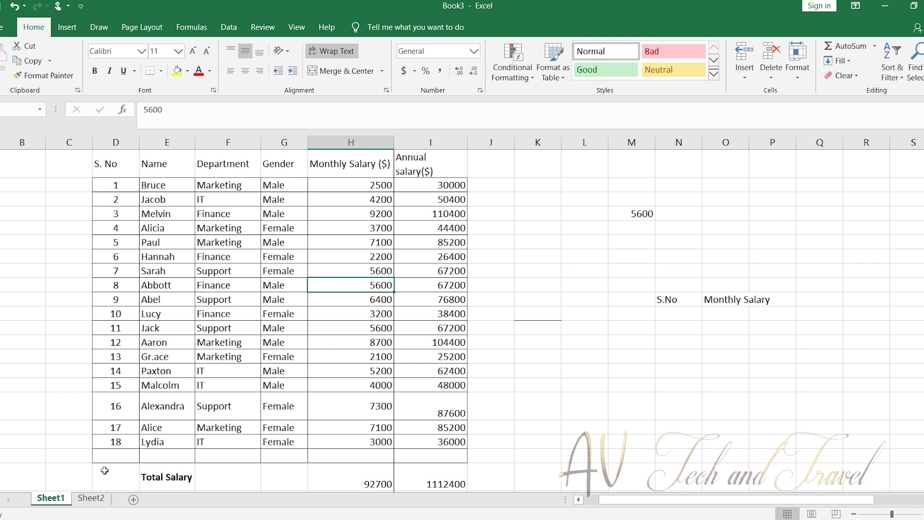
pyautogui.click(102, 501)
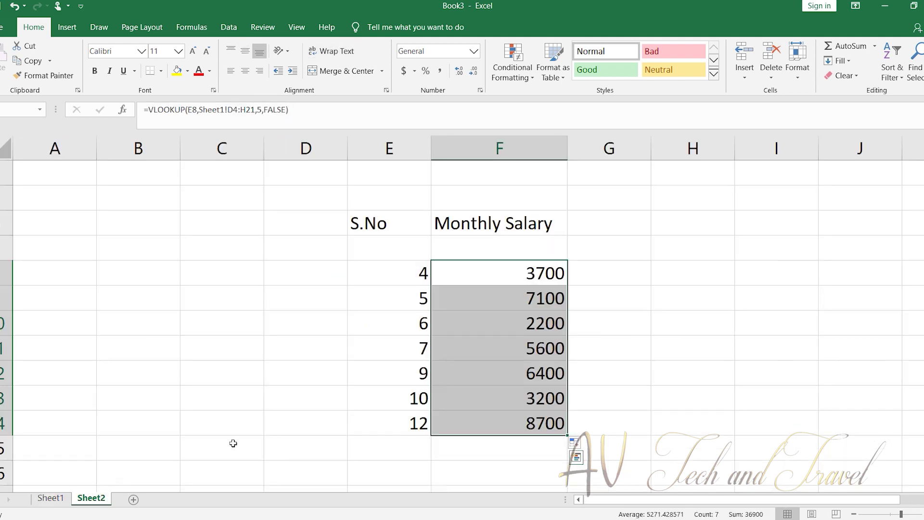
# Step: Click an empty cell away from the filled Monthly Salary results
pyautogui.click(507, 450)
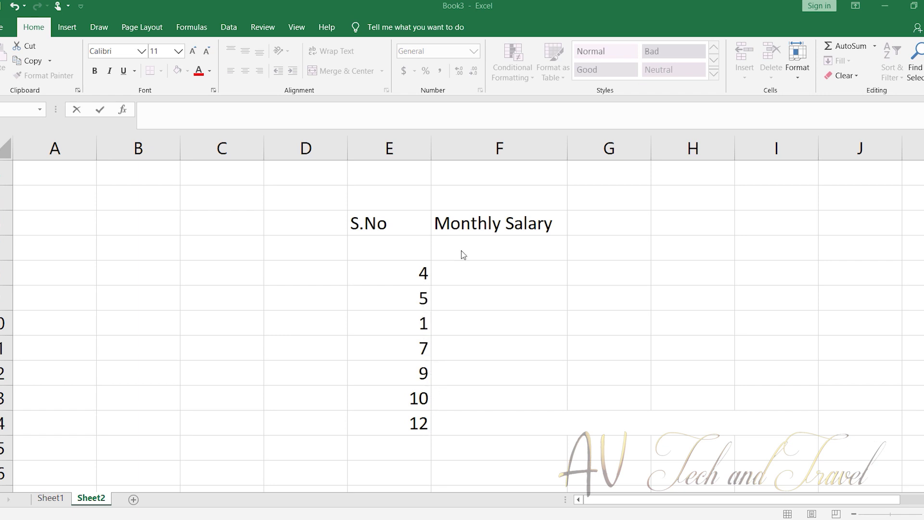
# Step: In F8, start a VLOOKUP using serial number 4 in E8 as the lookup value
pyautogui.doubleClick(499, 423)
pyautogui.click(453, 274)
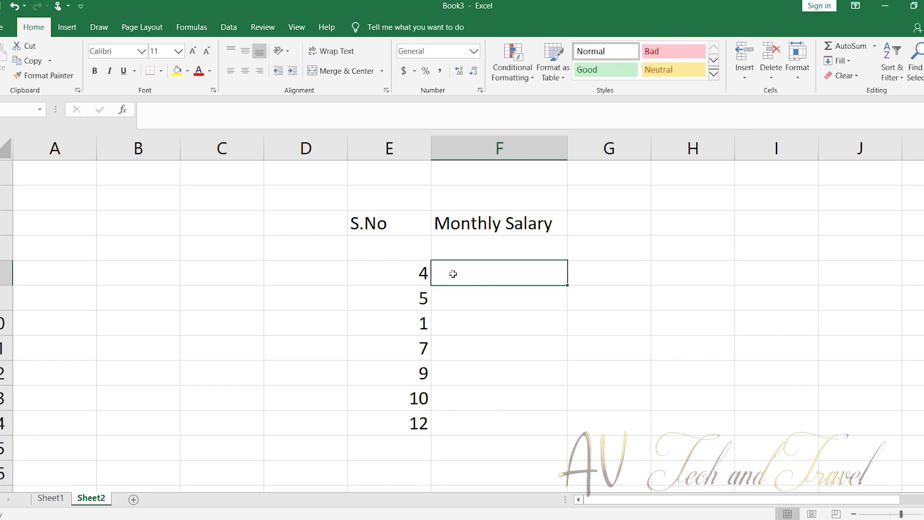
pyautogui.write('=')
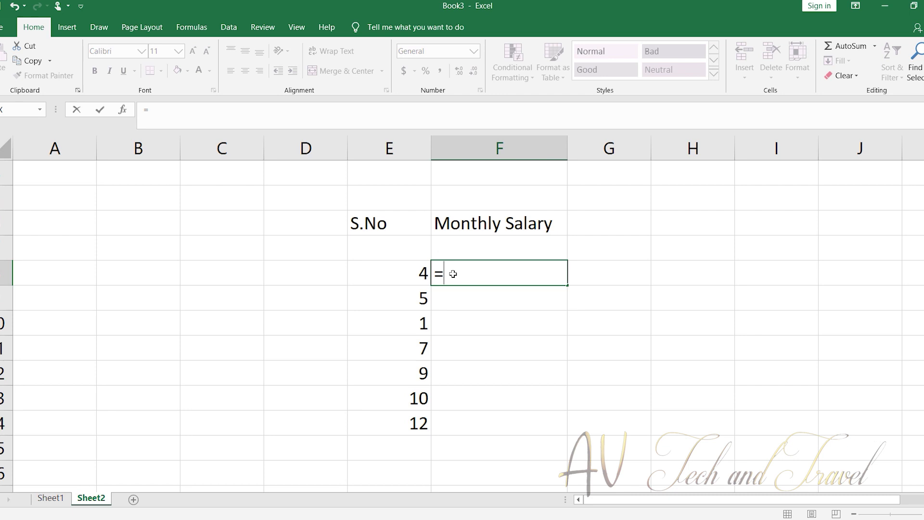
pyautogui.write('VLOO')
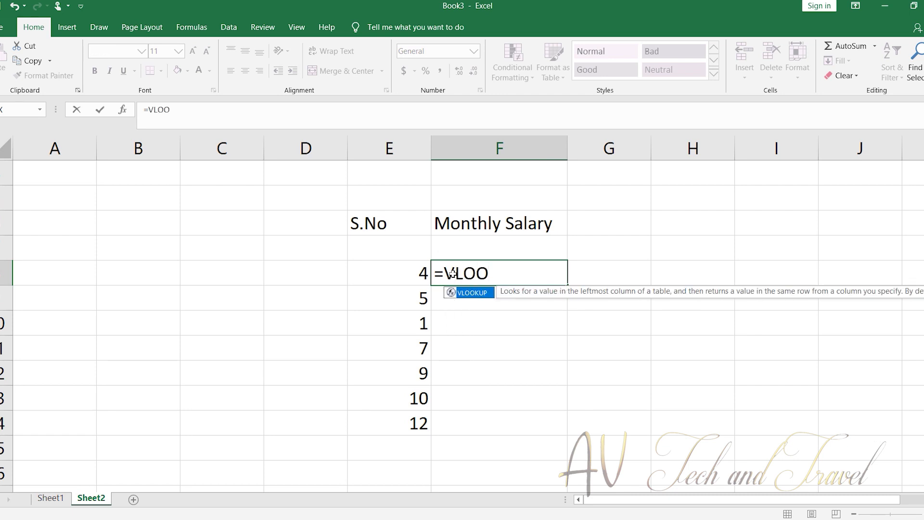
pyautogui.write('KUP(')
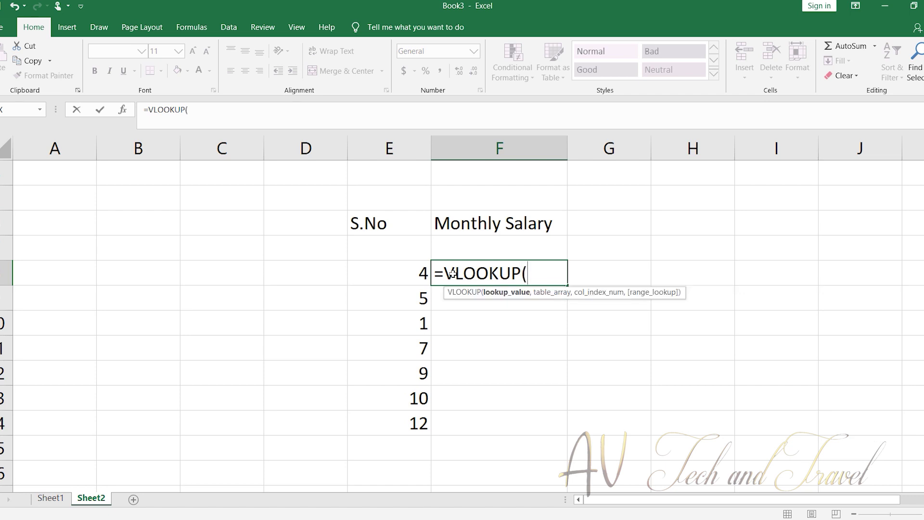
pyautogui.click(395, 274)
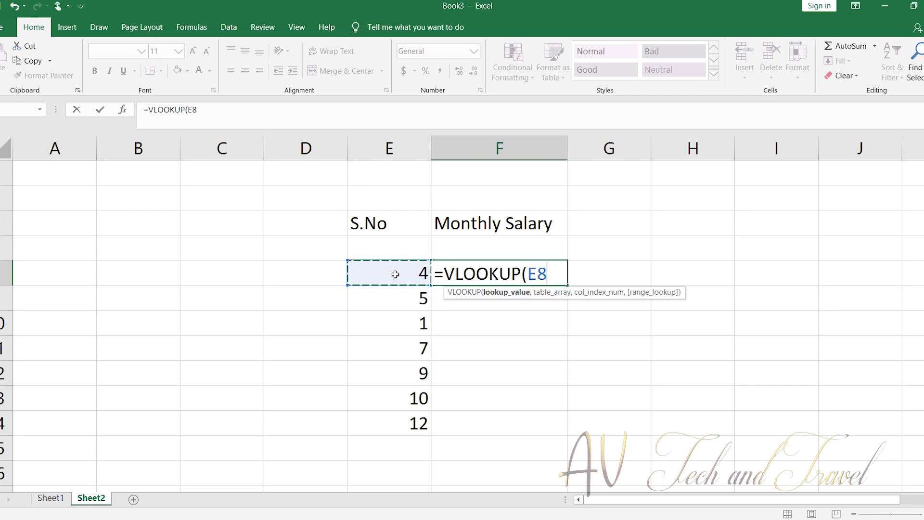
pyautogui.write(',')
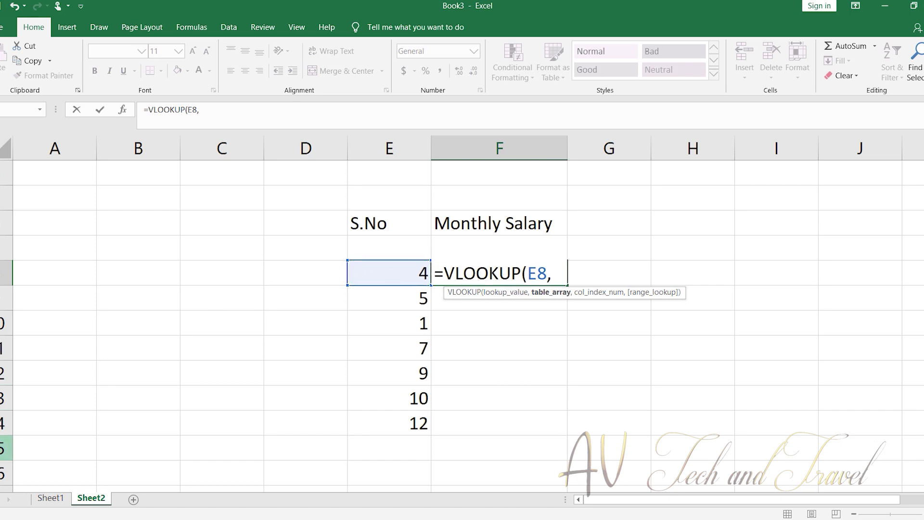
# Step: Set the table to Sheet1!D4:H19, column 5, exact match FALSE, and commit to get 3700
pyautogui.click(50, 498)
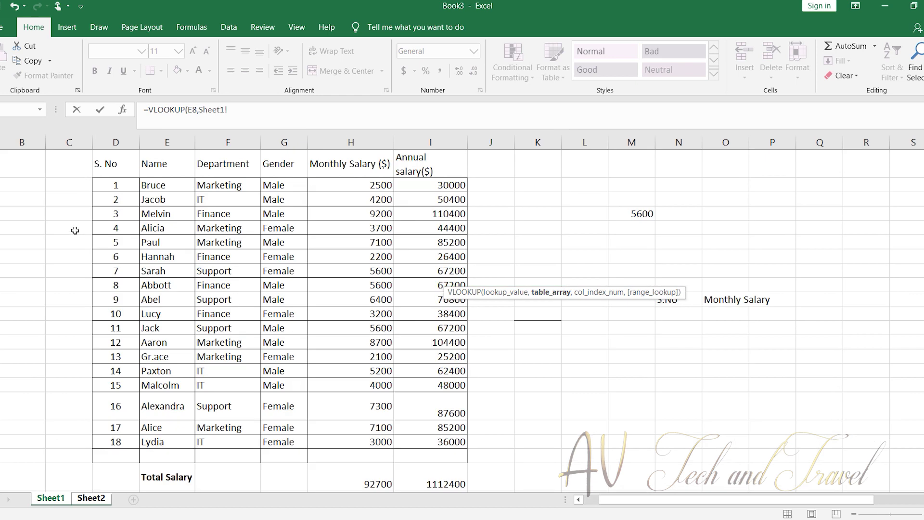
pyautogui.moveTo(116, 185); pyautogui.dragTo(326, 406)
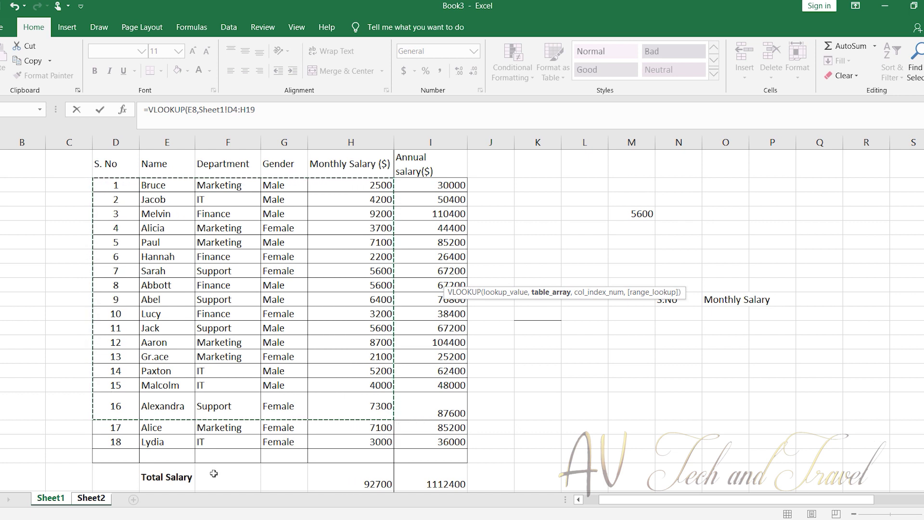
pyautogui.click(92, 498)
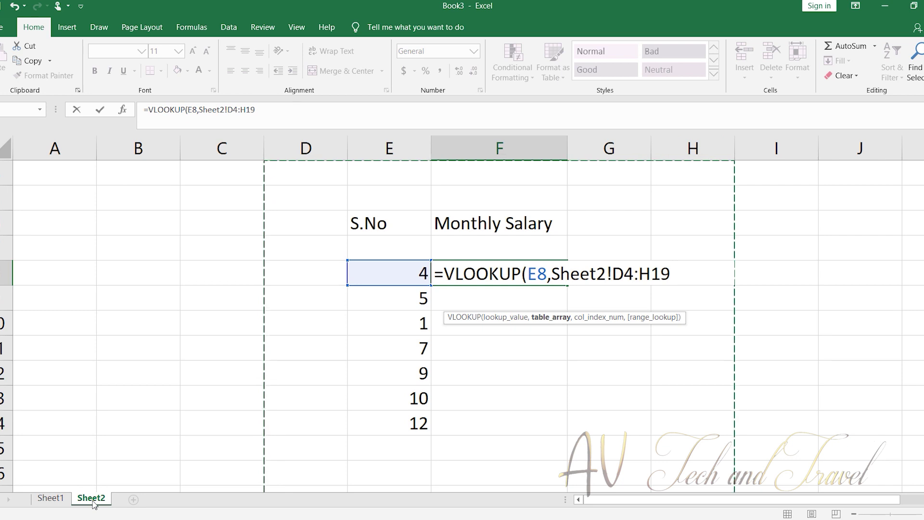
pyautogui.click(62, 499)
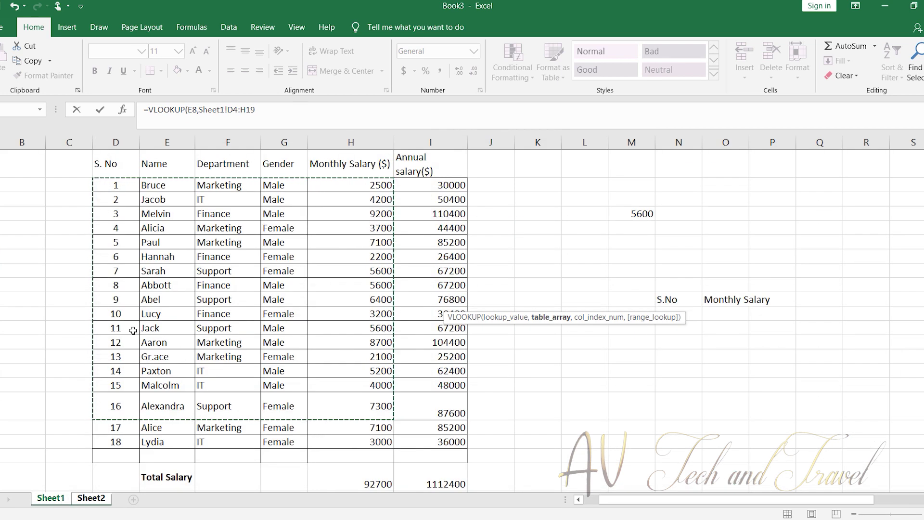
pyautogui.click(260, 110)
pyautogui.write(',')
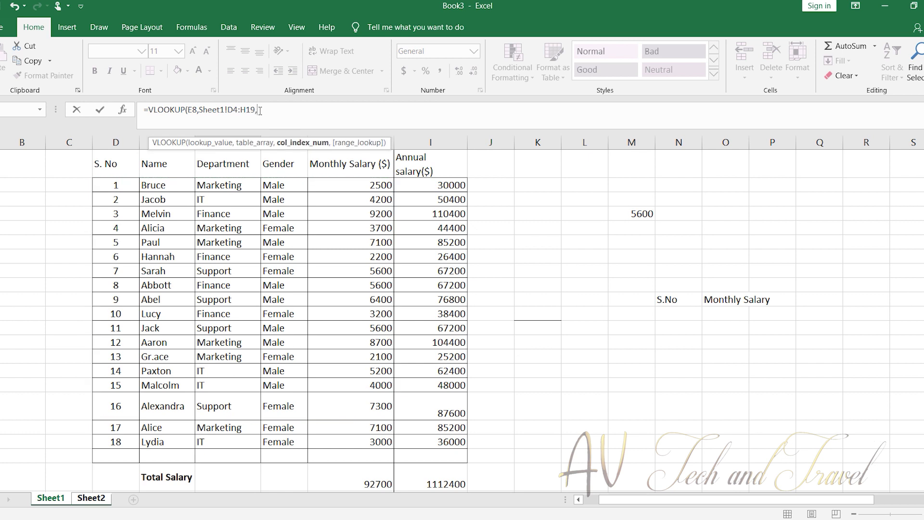
pyautogui.write('5,')
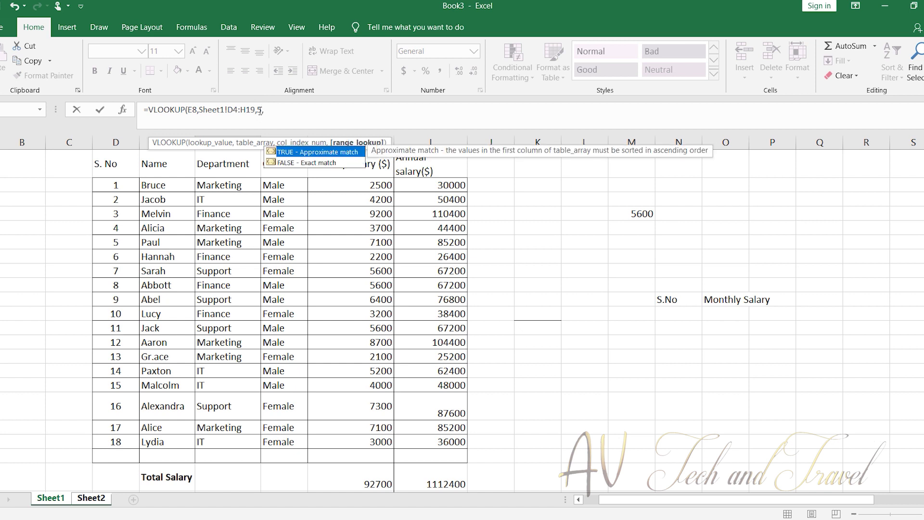
pyautogui.press('Down')
pyautogui.press('Return')
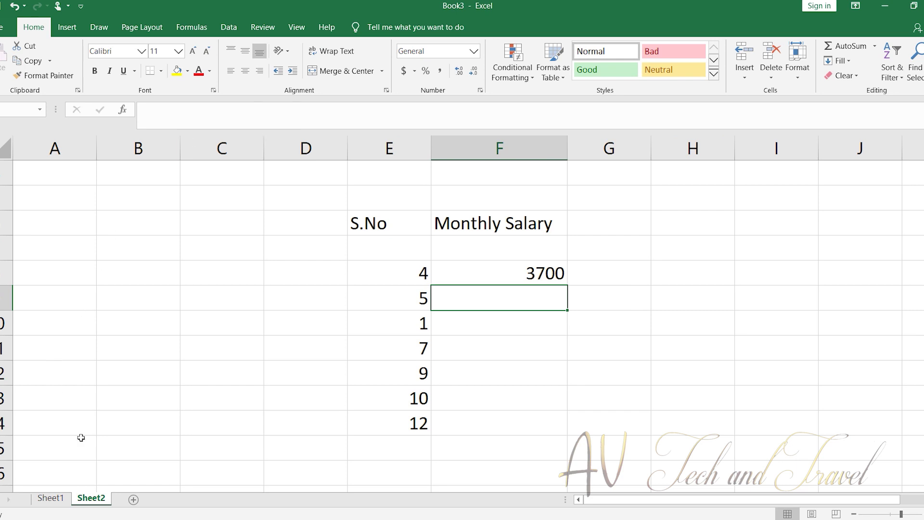
pyautogui.click(61, 502)
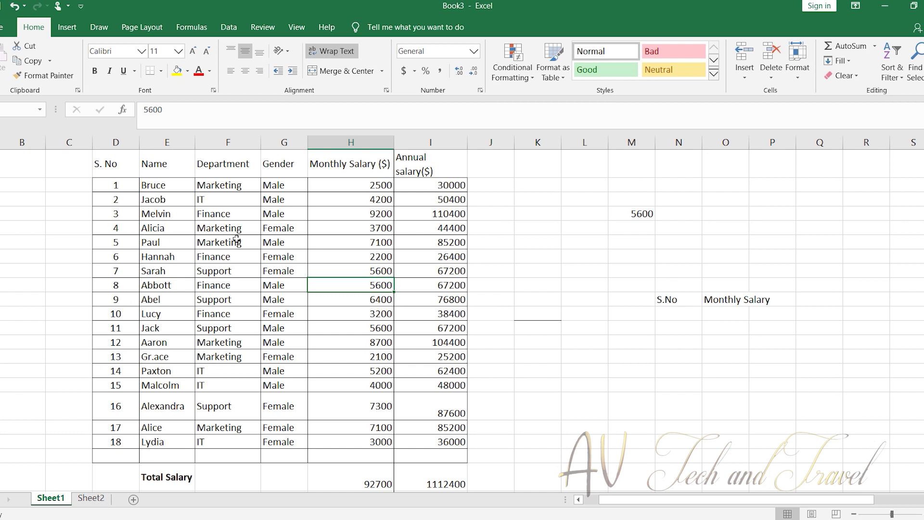
pyautogui.click(95, 501)
pyautogui.click(457, 274)
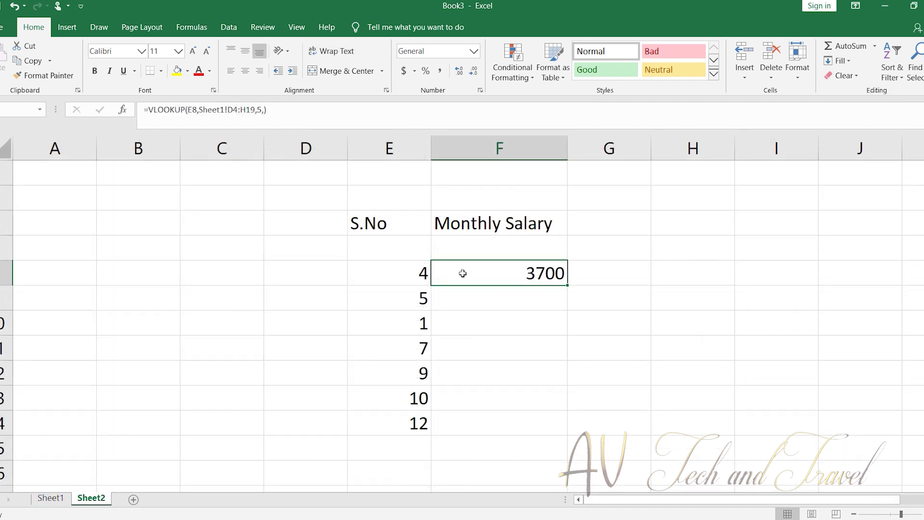
pyautogui.scroll(2, 462, 272)
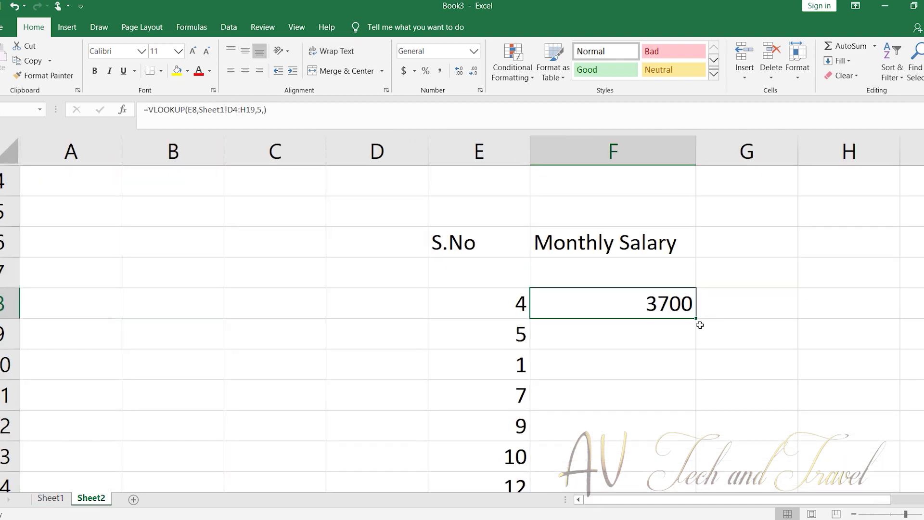
pyautogui.scroll(2, 734, 368)
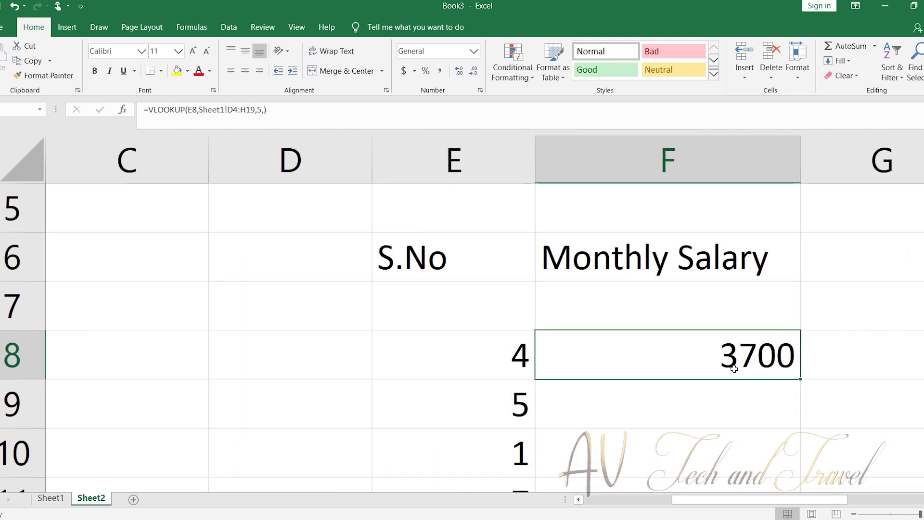
pyautogui.scroll(-3, 734, 369)
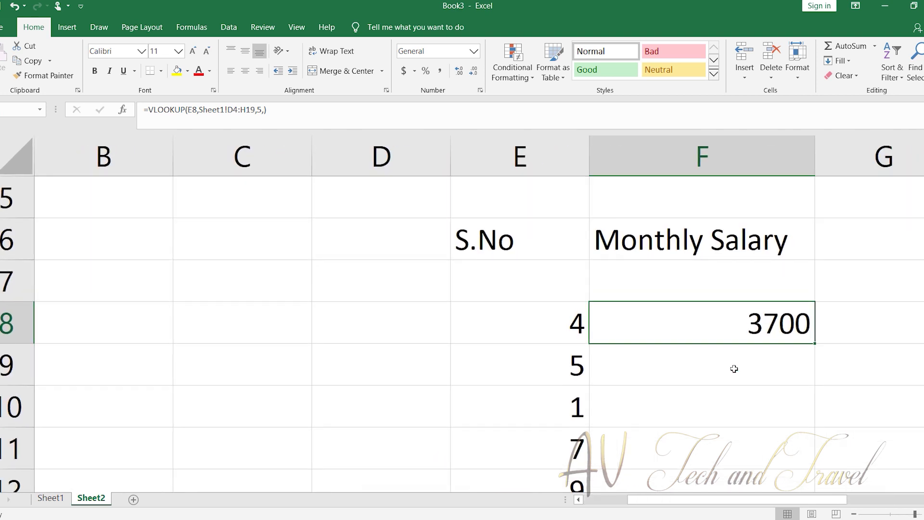
pyautogui.scroll(-3, 734, 369)
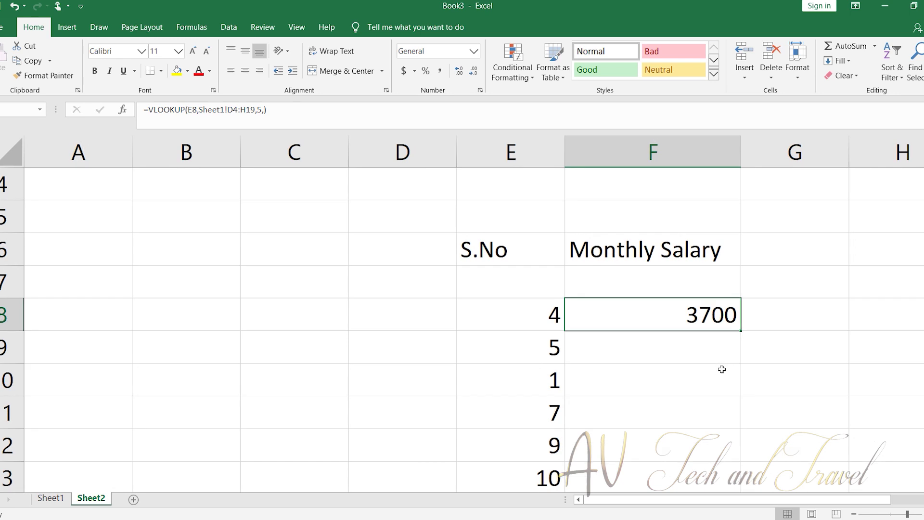
pyautogui.scroll(-3, 722, 369)
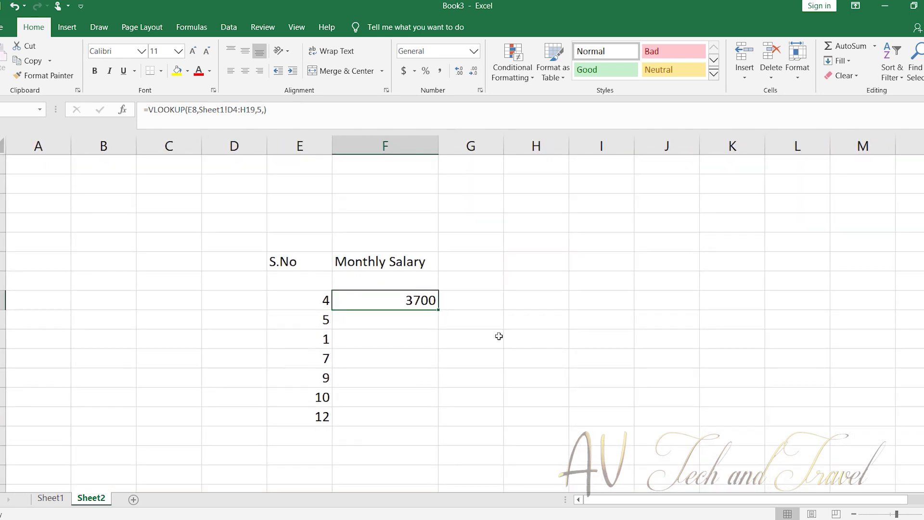
pyautogui.scroll(-2, 498, 336)
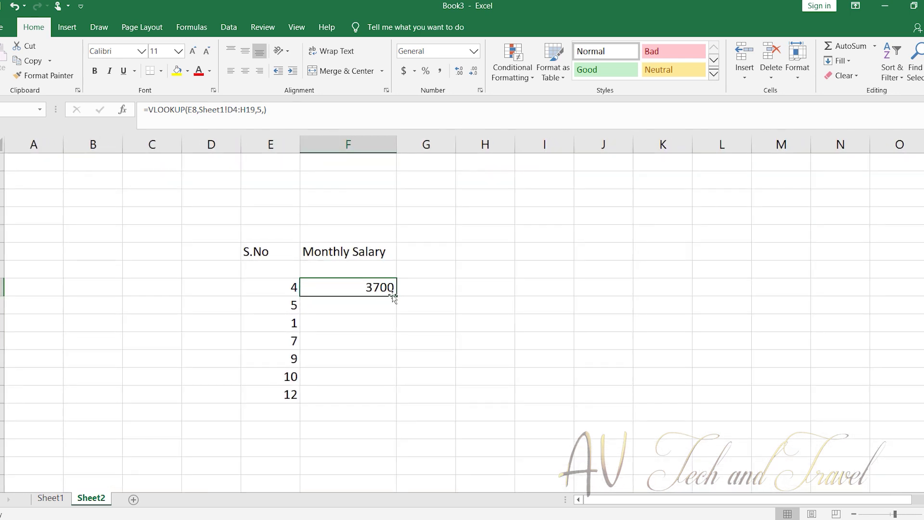
# Step: Fill F8's lookup down to F14, giving 7100, #N/A, 5600, 6400, 3200 and 8700
pyautogui.moveTo(399, 295); pyautogui.dragTo(416, 400)
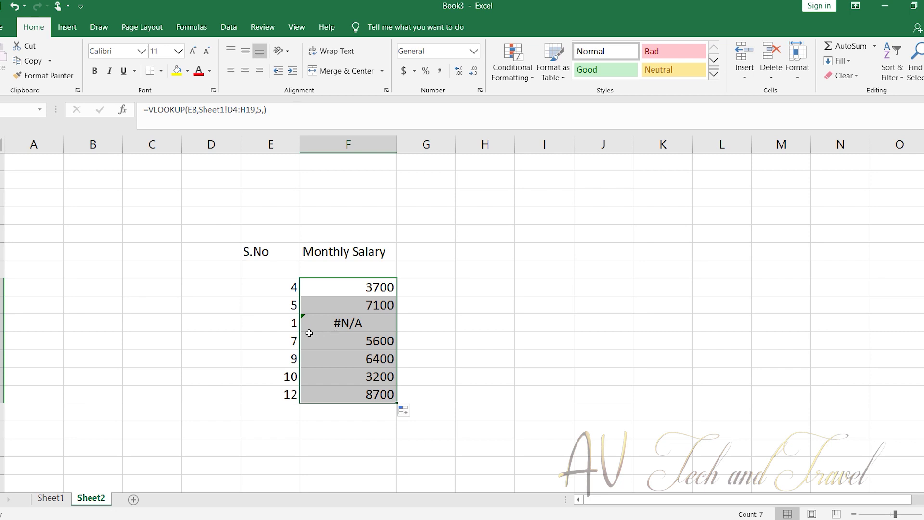
pyautogui.click(457, 337)
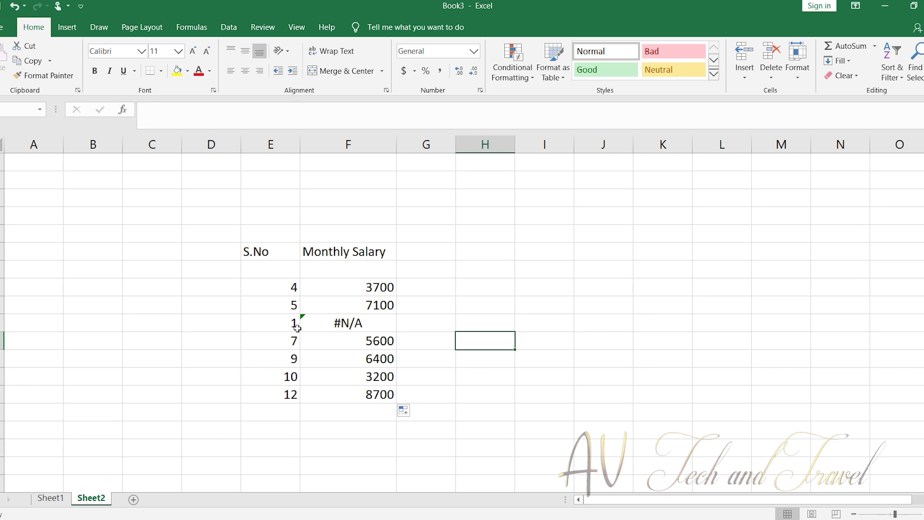
# Step: Compare F8's Sheet1!D4:H19 range with F9's shifted D5:H20, then reopen F8 for editing
pyautogui.doubleClick(361, 286)
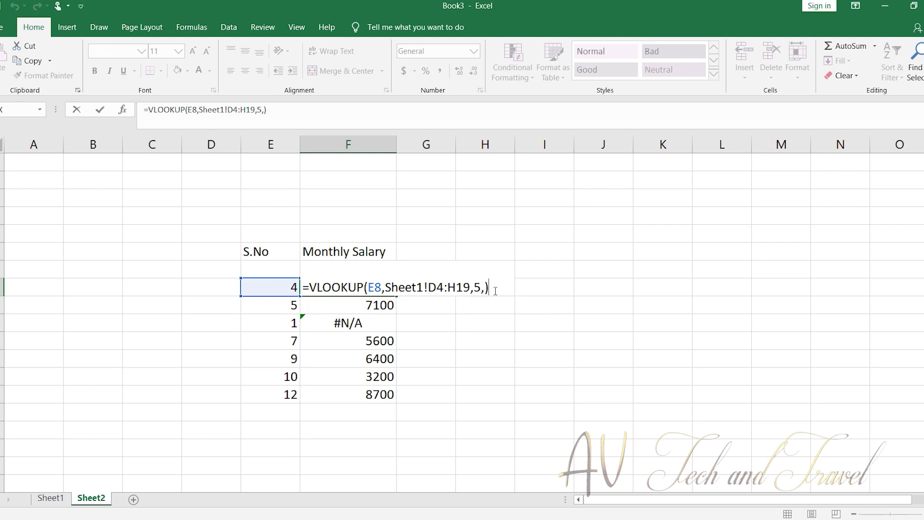
pyautogui.press('Return')
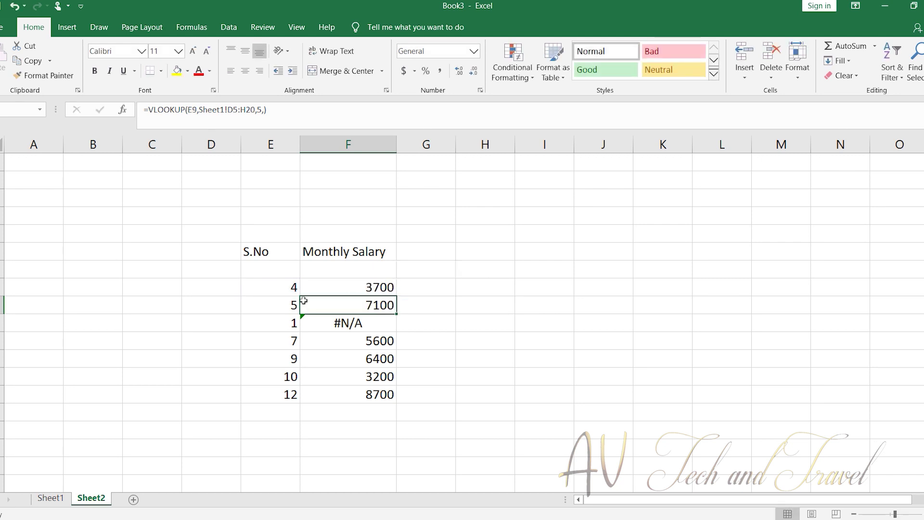
pyautogui.doubleClick(352, 304)
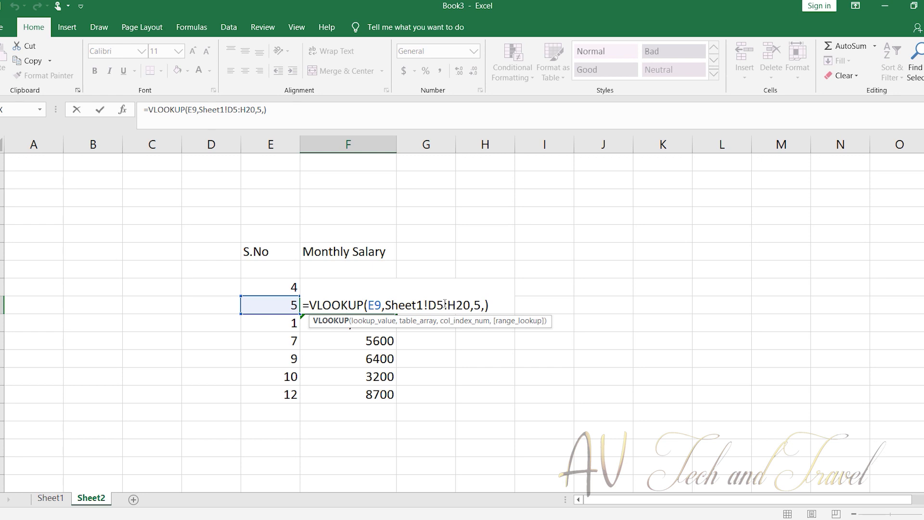
pyautogui.click(603, 373)
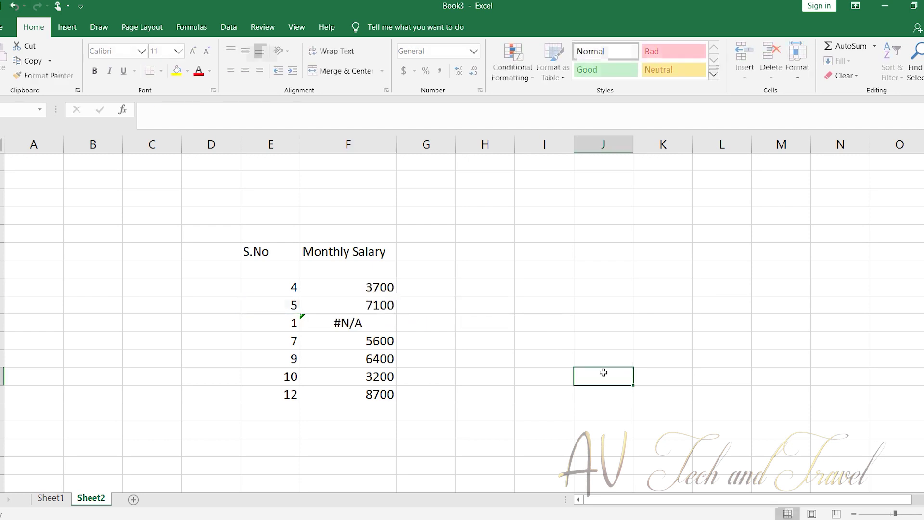
pyautogui.doubleClick(392, 288)
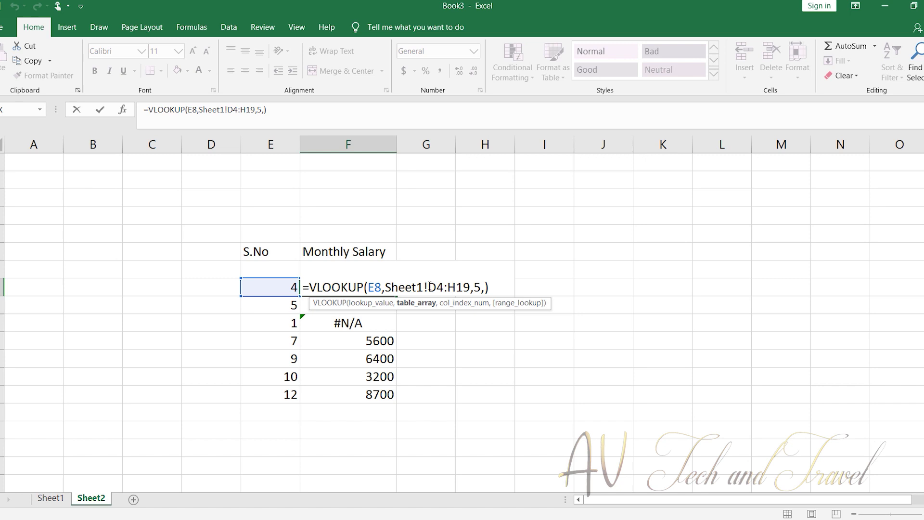
# Step: Try making only the D4 reference absolute in F8, undo it, and commit the formula
pyautogui.click(429, 287)
pyautogui.press('F4')
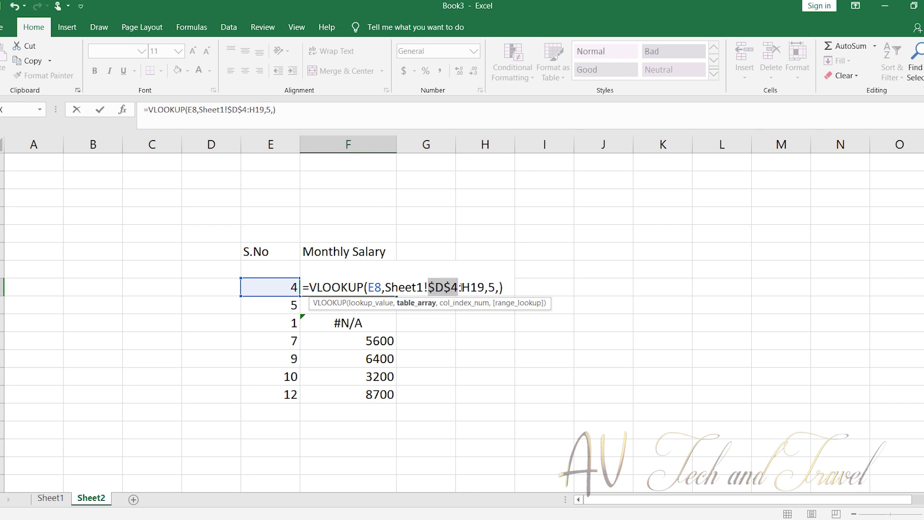
pyautogui.click(10, 3)
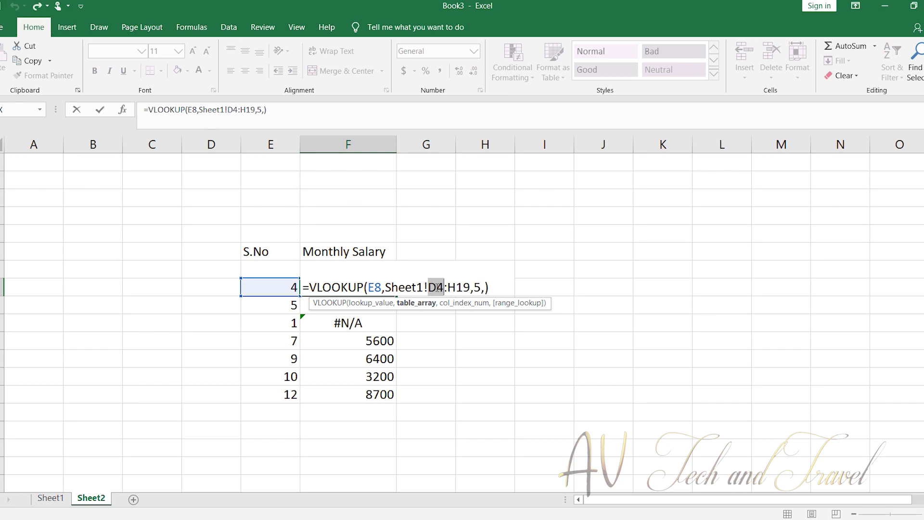
pyautogui.moveTo(436, 287); pyautogui.dragTo(472, 287)
pyautogui.click(578, 286)
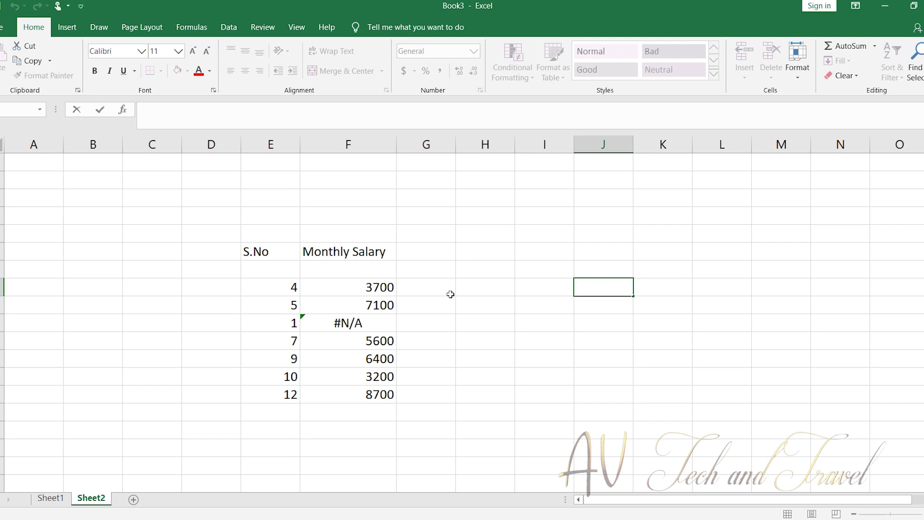
# Step: Make F8's lookup range absolute as Sheet1!$D$4:$H$19, keeping the 3700 result
pyautogui.doubleClick(377, 287)
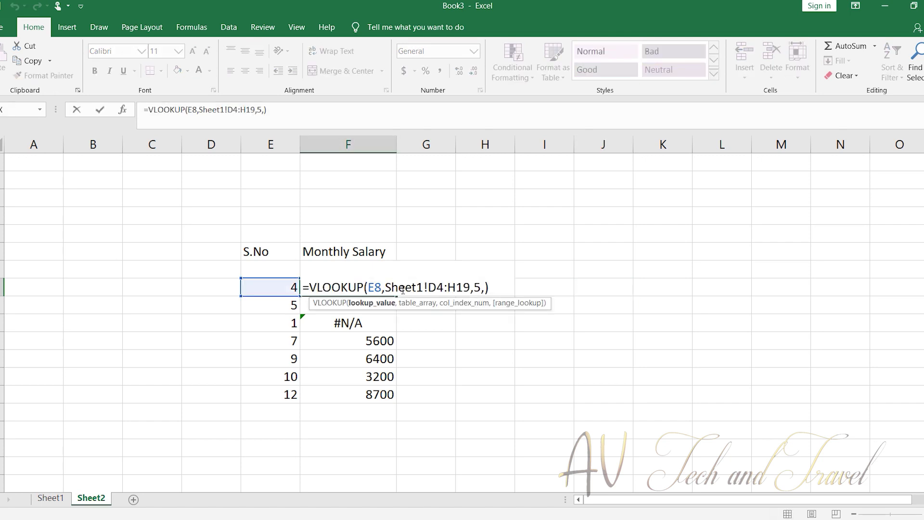
pyautogui.moveTo(427, 287); pyautogui.dragTo(471, 289)
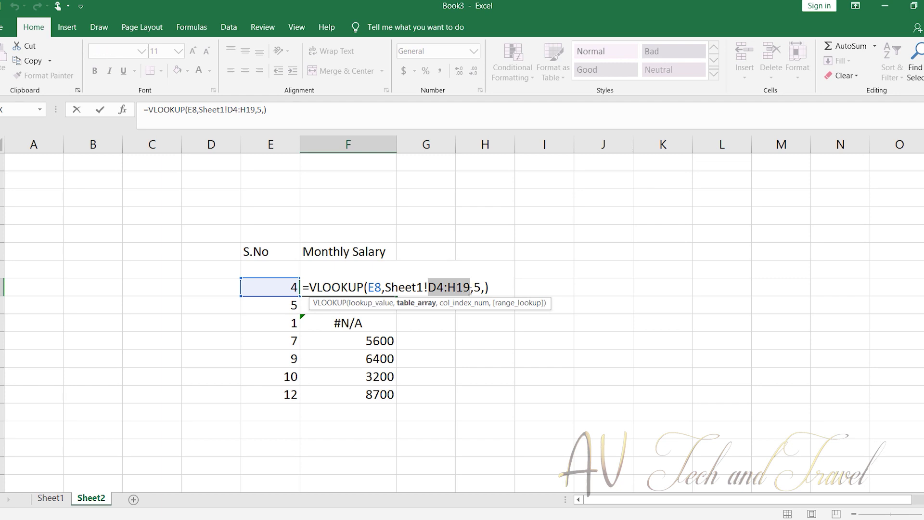
pyautogui.press('F4')
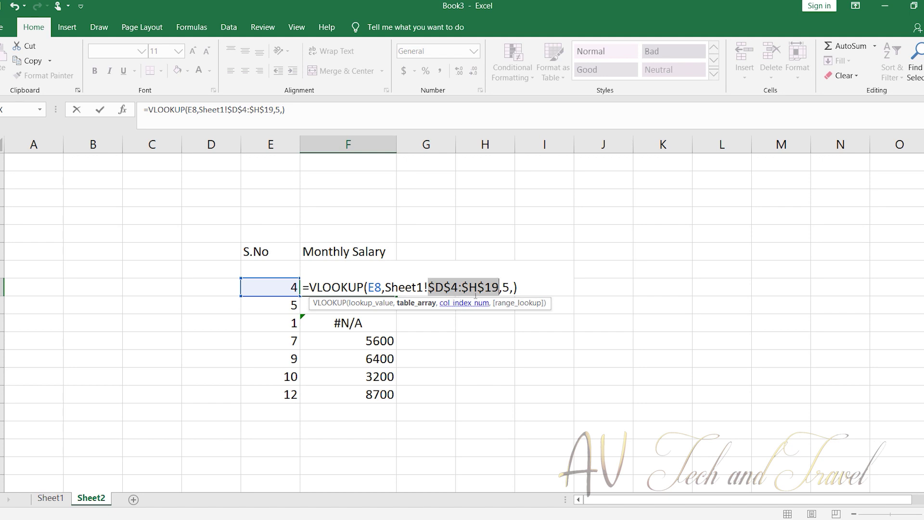
pyautogui.click(523, 285)
pyautogui.press('Return')
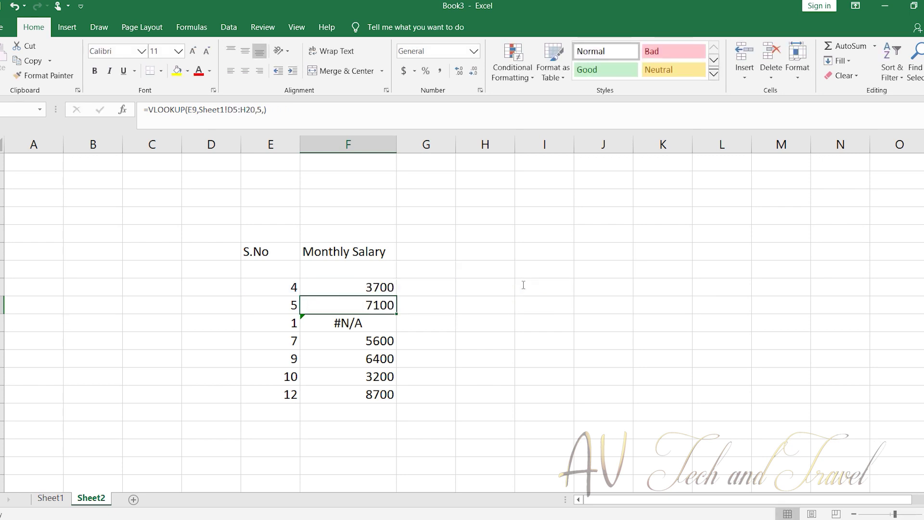
pyautogui.doubleClick(373, 287)
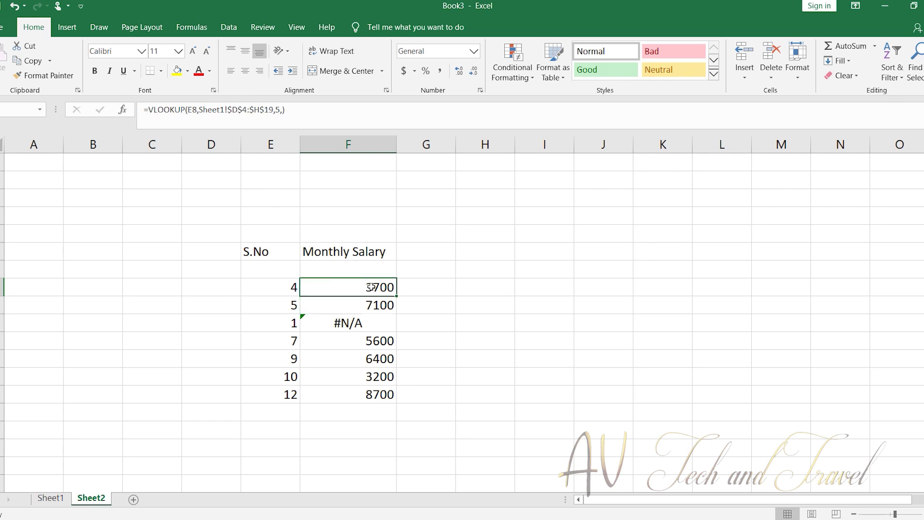
pyautogui.click(617, 281)
# Step: Review the formulas in F8 and F9 to compare their lookup ranges
pyautogui.click(374, 287)
pyautogui.doubleClick(375, 287)
pyautogui.click(541, 252)
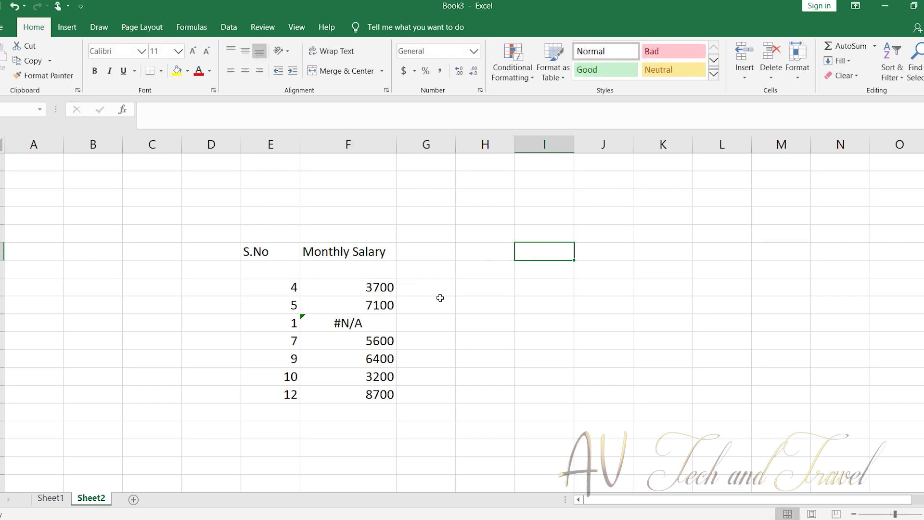
pyautogui.click(379, 304)
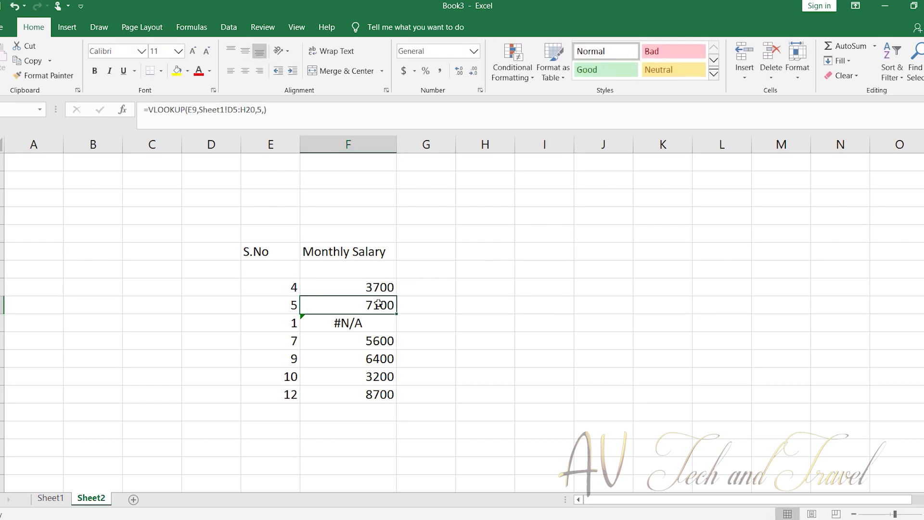
pyautogui.doubleClick(379, 304)
# Step: Clear the old salary formulas below F8 in F9:F14
pyautogui.press('Return')
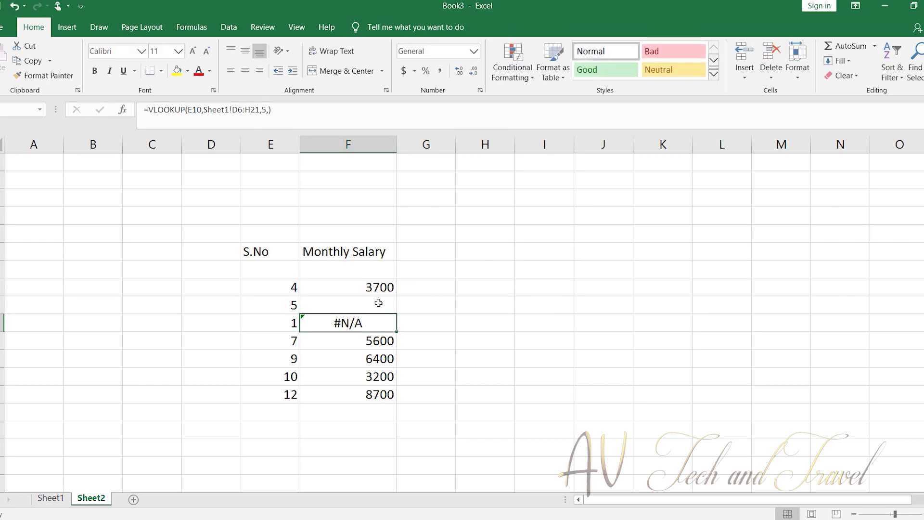
pyautogui.press('F2')
pyautogui.press('Return')
pyautogui.press('F2')
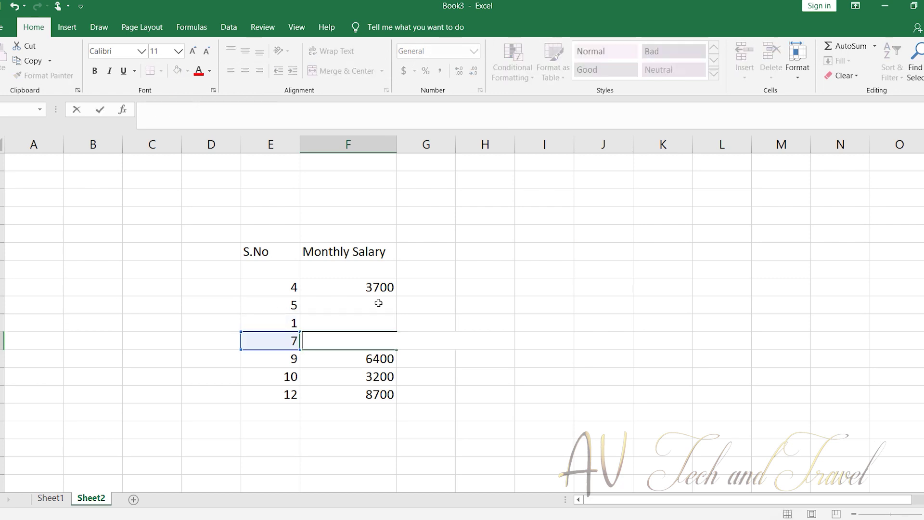
pyautogui.press('Return')
pyautogui.press('F2')
pyautogui.press('Return')
pyautogui.press('F2')
pyautogui.press('Return')
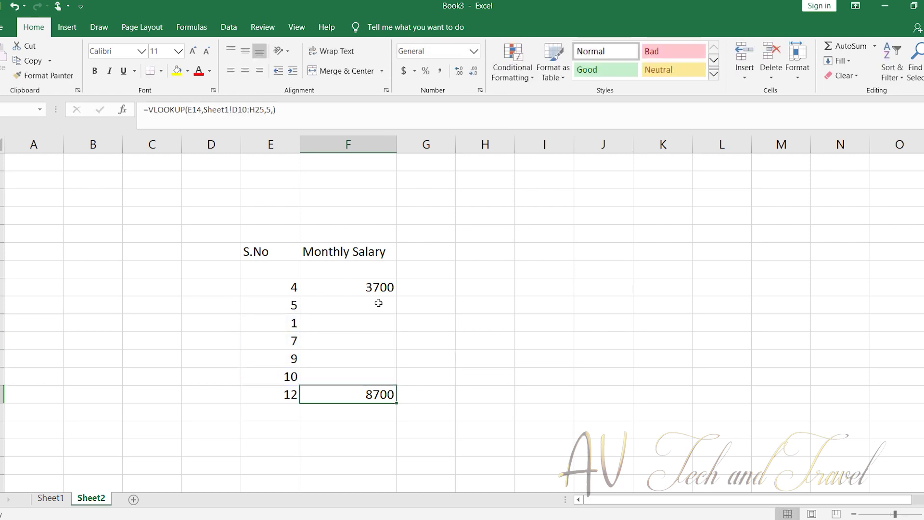
pyautogui.press('F2')
# Step: Fill F8's absolute-range lookup down to F14, giving 7100, 2500, 5600, 6400, 3200, 8700
pyautogui.click(385, 283)
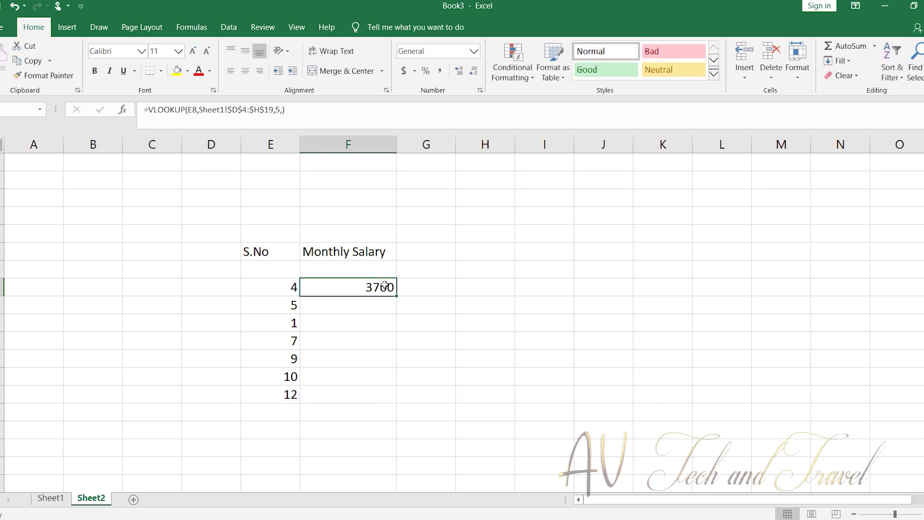
pyautogui.moveTo(396, 295); pyautogui.dragTo(396, 399)
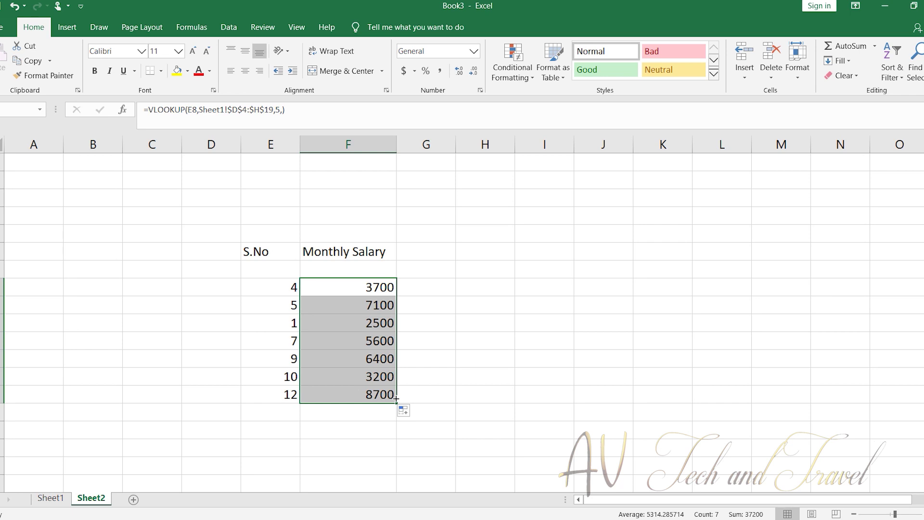
pyautogui.click(51, 501)
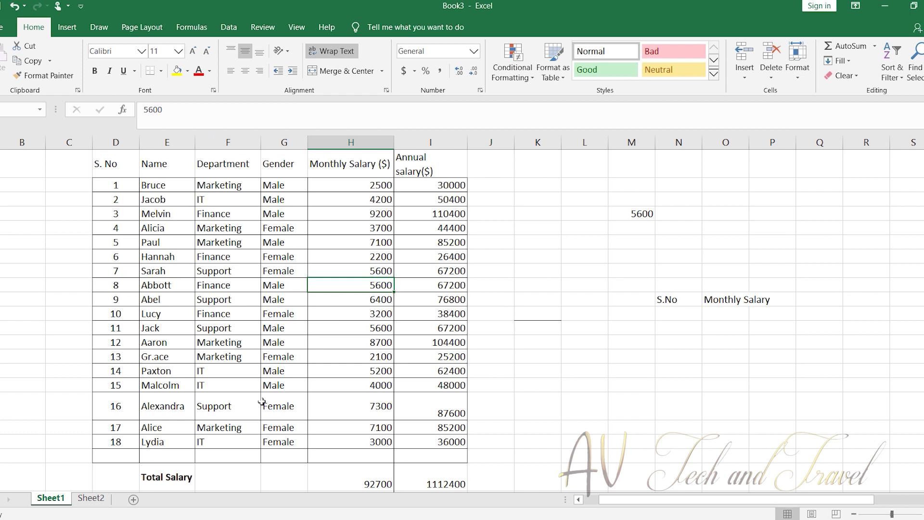
pyautogui.click(91, 499)
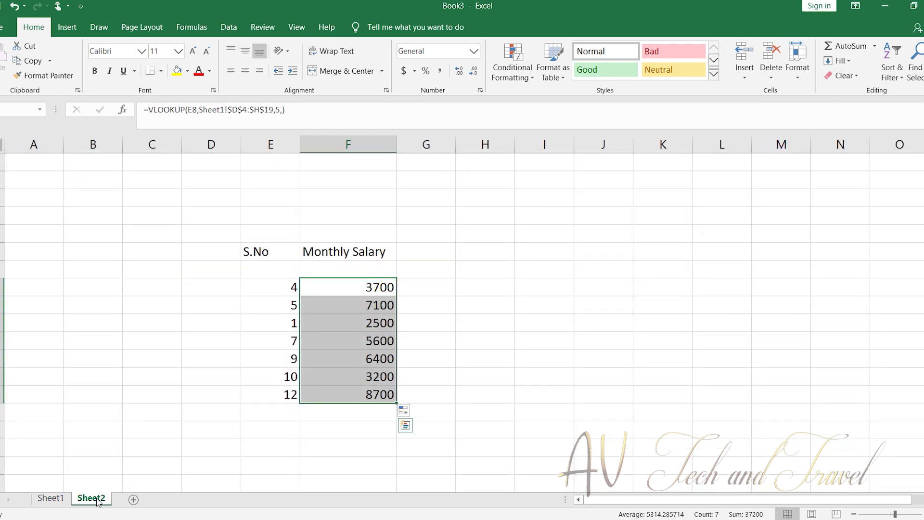
pyautogui.click(193, 427)
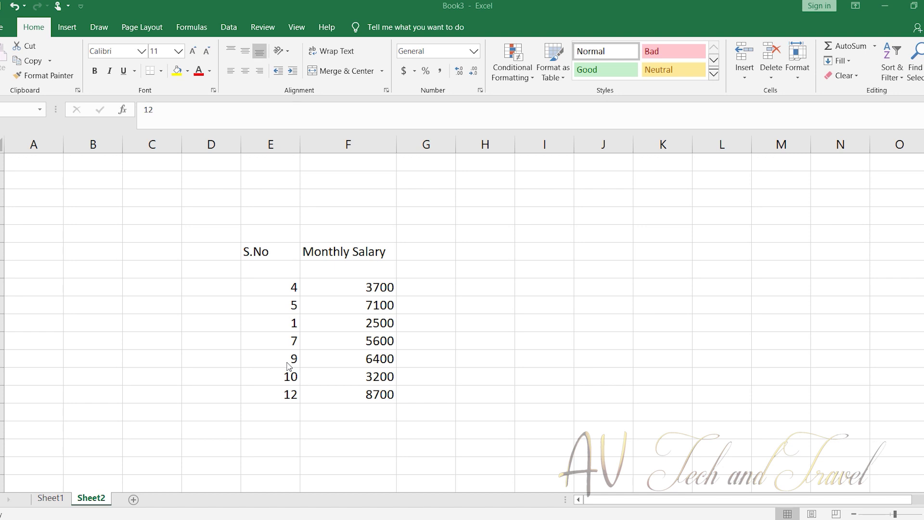
pyautogui.click(263, 448)
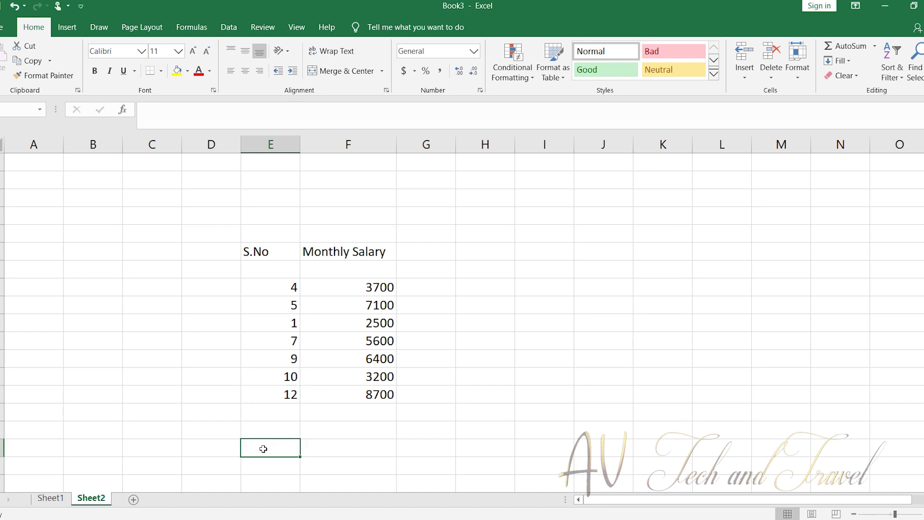
pyautogui.write('PAUL')
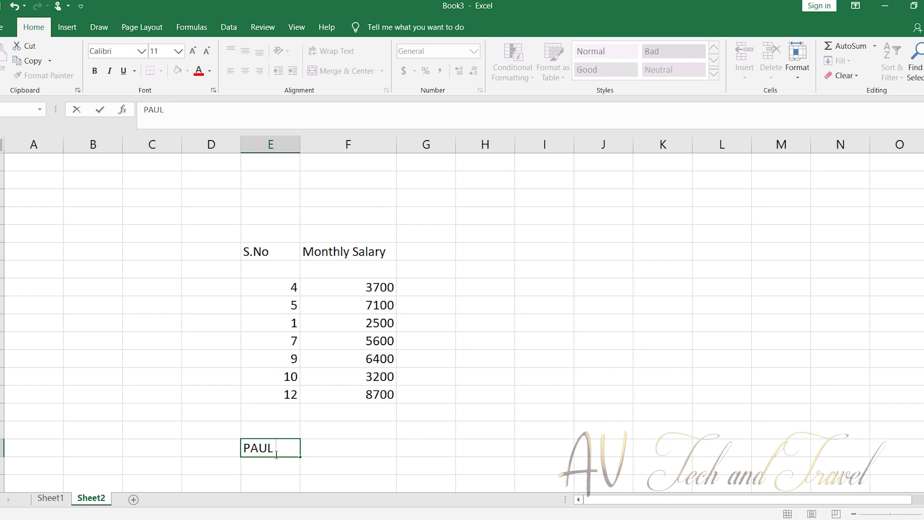
pyautogui.press('BackSpace')
pyautogui.press('BackSpace')
pyautogui.press('BackSpace')
pyautogui.press('BackSpace')
pyautogui.click(188, 420)
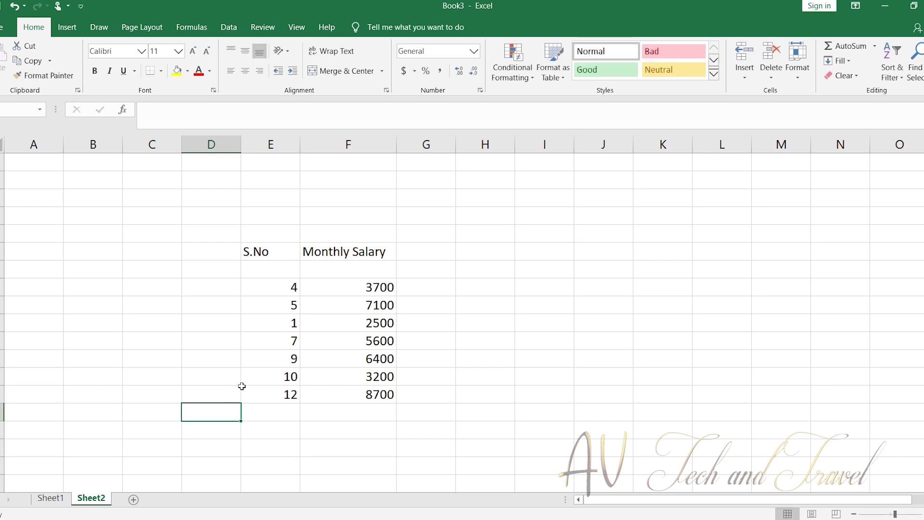
pyautogui.click(288, 360)
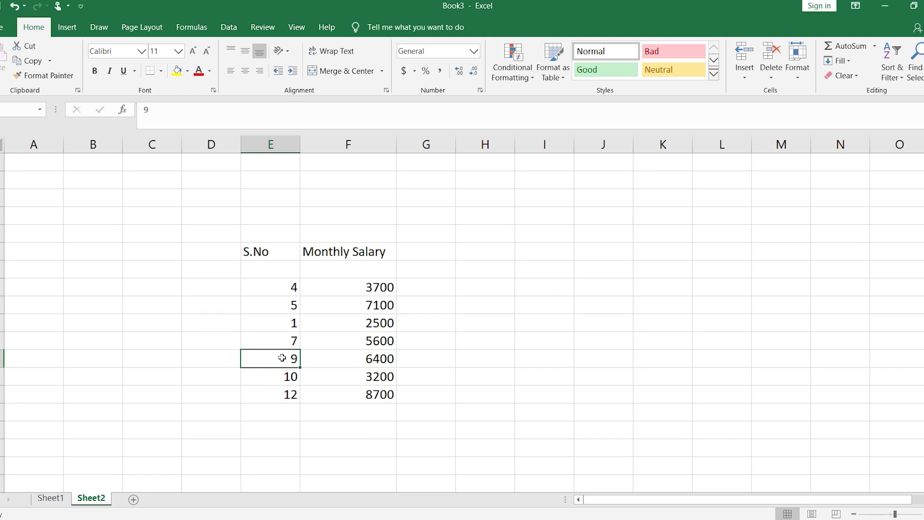
# Step: Replace serial number 9 with 8, then check the updated 5600 salary against Sheet1
pyautogui.write('8')
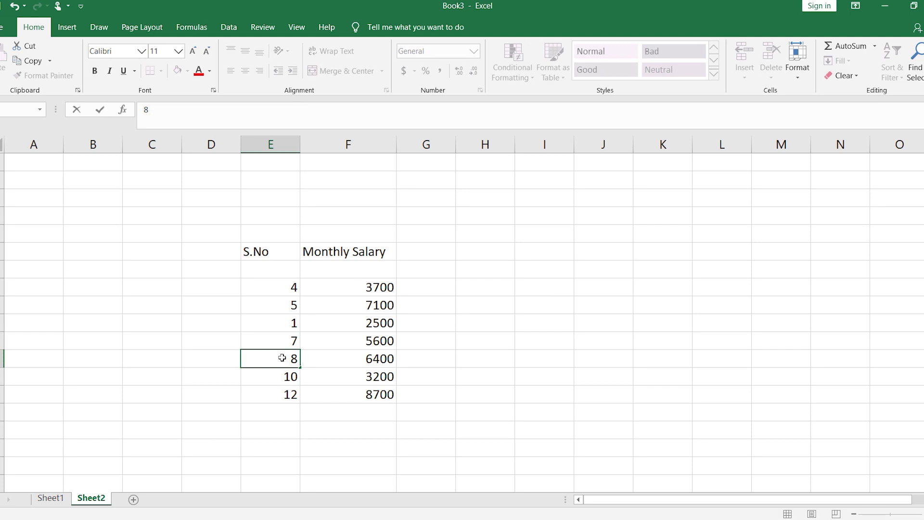
pyautogui.press('Return')
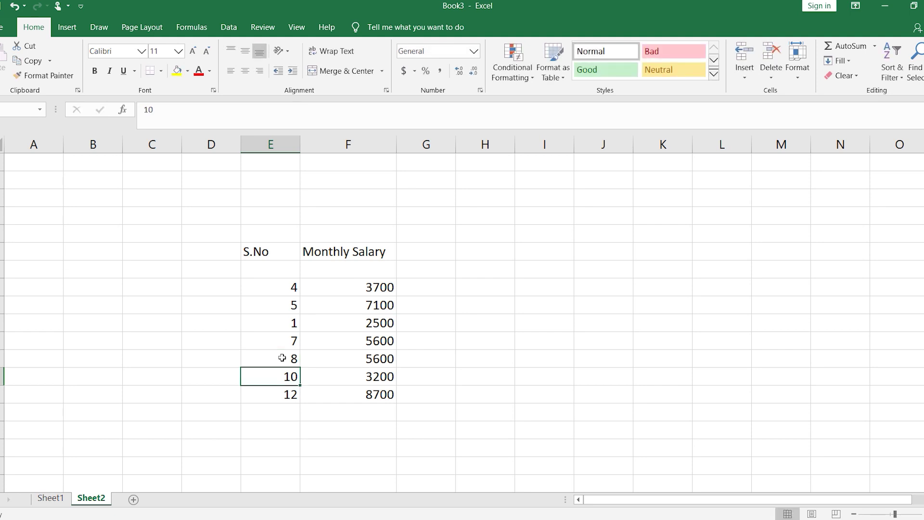
pyautogui.click(46, 501)
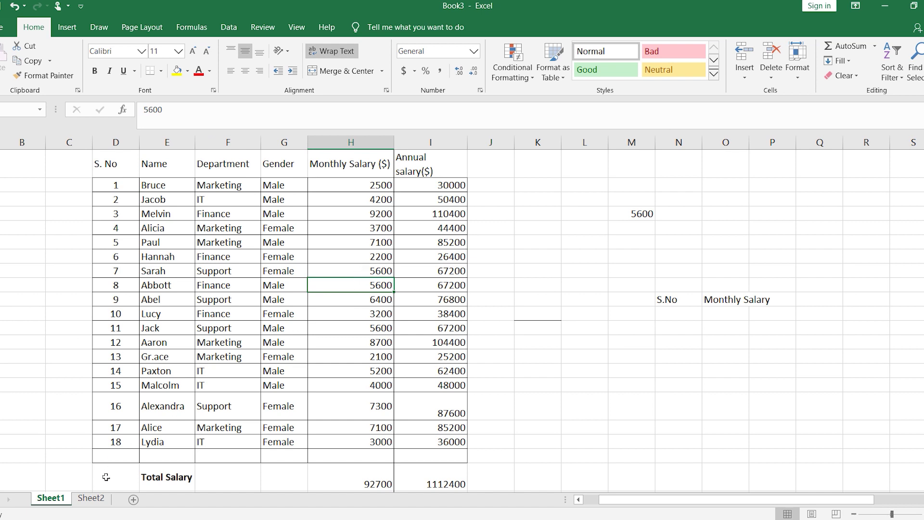
pyautogui.click(92, 498)
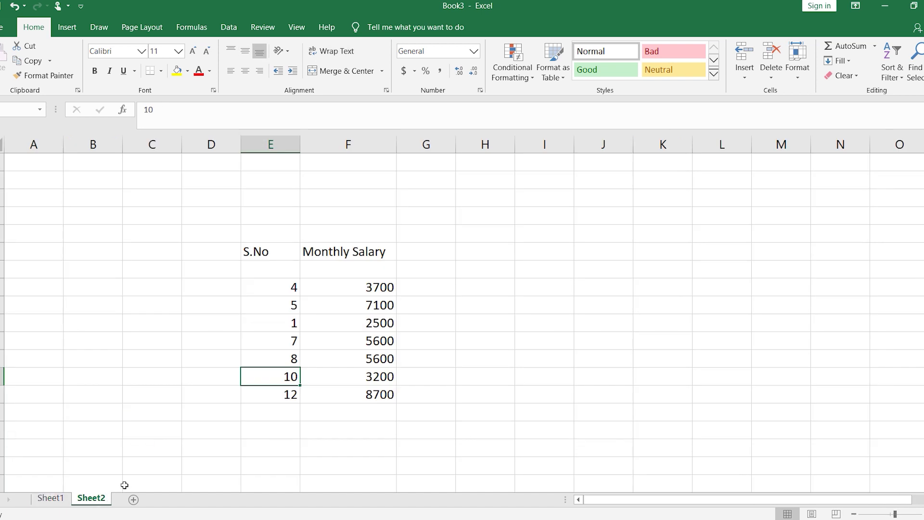